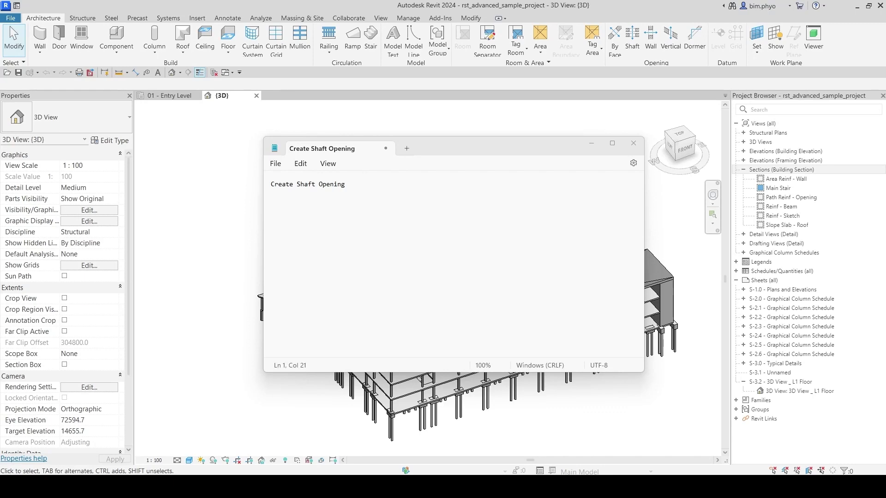
# - Close the 'Create Shaft Opening' Notepad note to reveal the Revit 3D building model
pyautogui.click(591, 143)
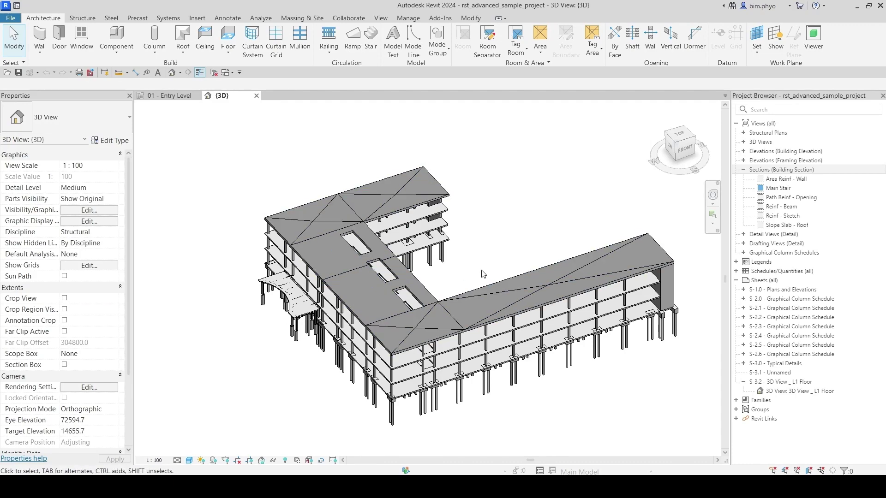
pyautogui.click(516, 286)
pyautogui.moveTo(515, 287)
pyautogui.keyDown('shift'); pyautogui.mouseDown(button='middle')
pyautogui.moveTo(260, 286)
pyautogui.moveTo(541, 168)
pyautogui.moveTo(423, 207)
pyautogui.mouseUp(button='middle'); pyautogui.keyUp('shift')
pyautogui.scroll(5, 306, 298)
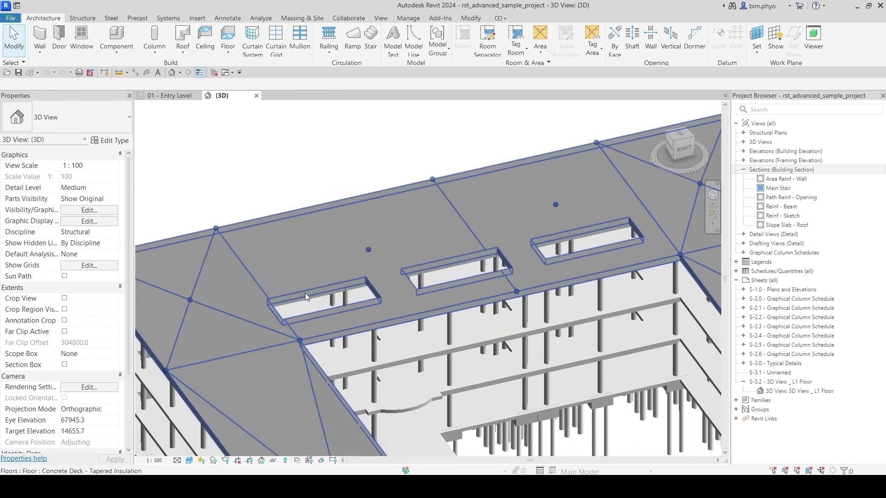
pyautogui.scroll(-5, 306, 298)
pyautogui.moveTo(415, 277)
pyautogui.keyDown('shift'); pyautogui.mouseDown(button='middle')
pyautogui.moveTo(317, 429)
pyautogui.moveTo(530, 149)
pyautogui.moveTo(477, 178)
pyautogui.mouseUp(button='middle'); pyautogui.keyUp('shift')
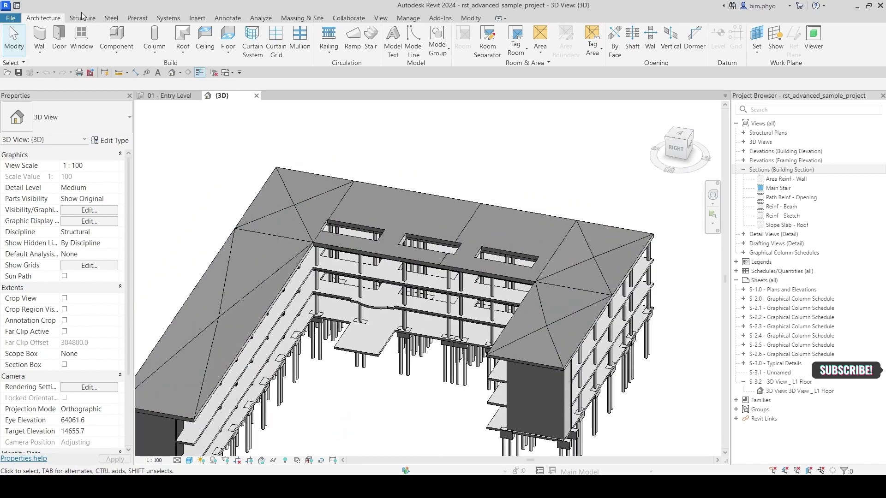
pyautogui.click(77, 18)
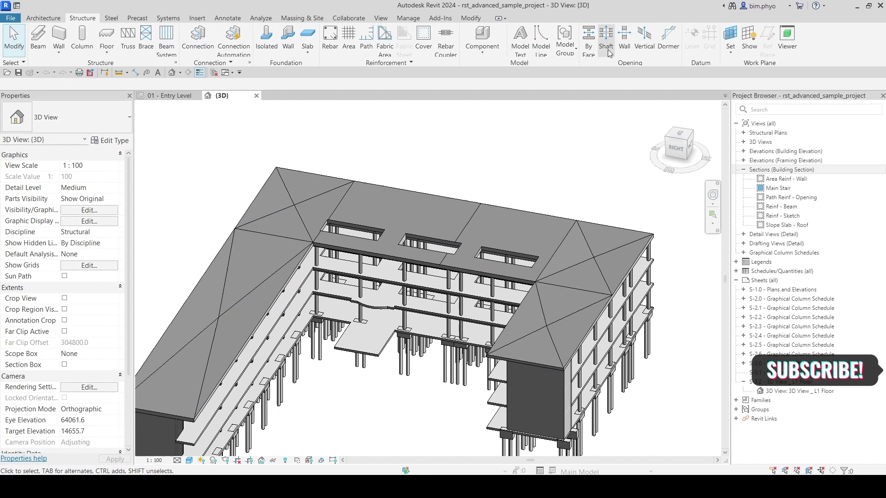
pyautogui.click(43, 19)
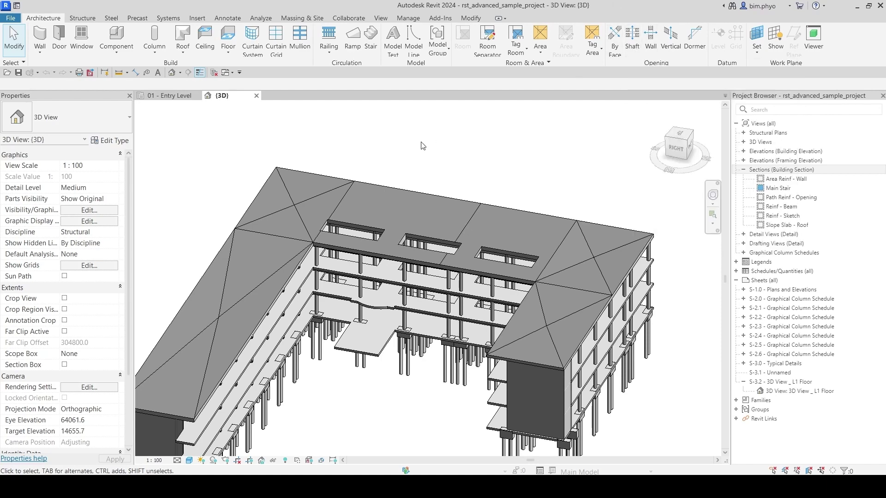
pyautogui.moveTo(423, 173)
pyautogui.keyDown('shift'); pyautogui.mouseDown(button='middle')
pyautogui.moveTo(369, 296)
pyautogui.moveTo(580, 346)
pyautogui.moveTo(484, 277)
pyautogui.mouseUp(button='middle'); pyautogui.keyUp('shift')
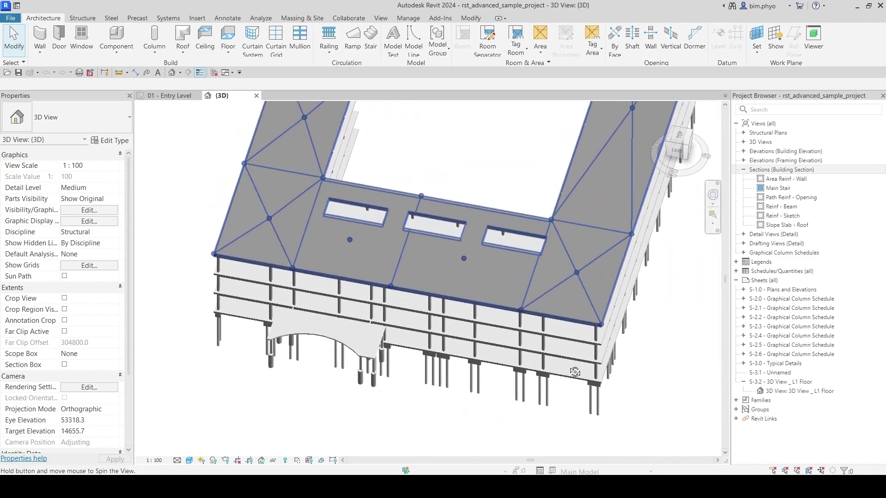
pyautogui.scroll(5, 473, 262)
pyautogui.scroll(3, 463, 322)
pyautogui.scroll(-4, 463, 321)
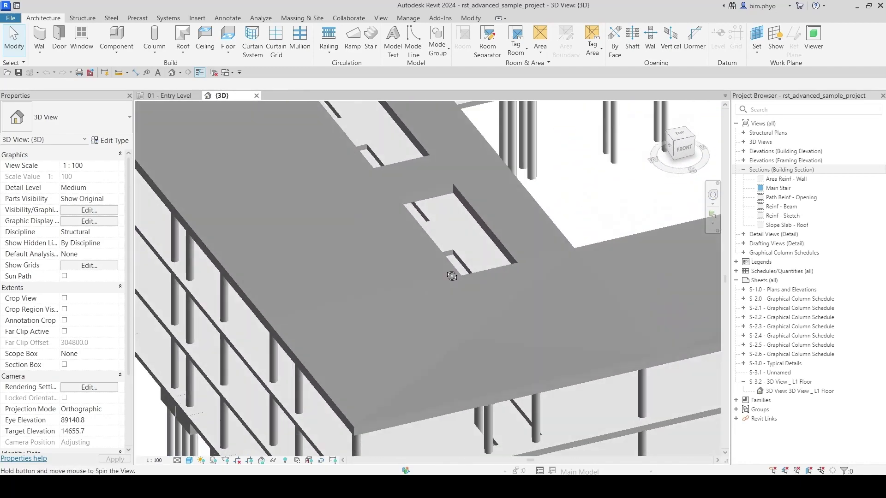
pyautogui.click(418, 192)
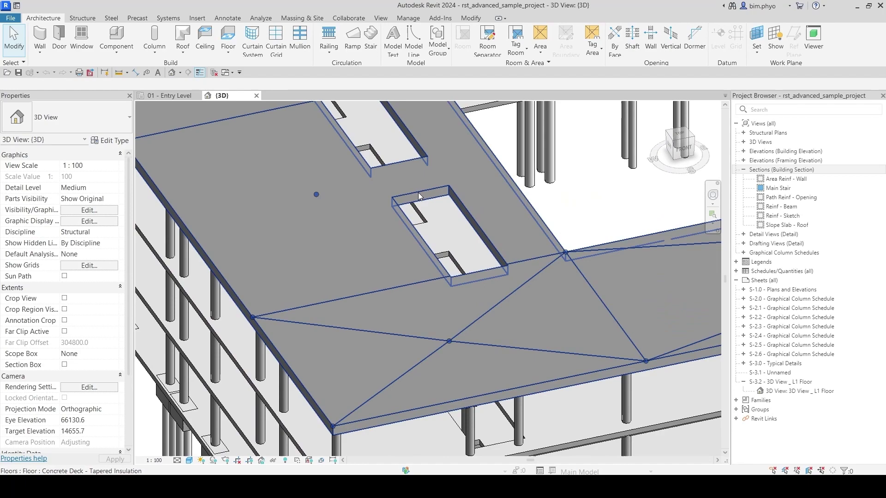
pyautogui.scroll(-4, 526, 253)
pyautogui.moveTo(526, 252)
pyautogui.keyDown('shift'); pyautogui.mouseDown(button='middle')
pyautogui.moveTo(462, 319)
pyautogui.moveTo(269, 192)
pyautogui.mouseUp(button='middle'); pyautogui.keyUp('shift')
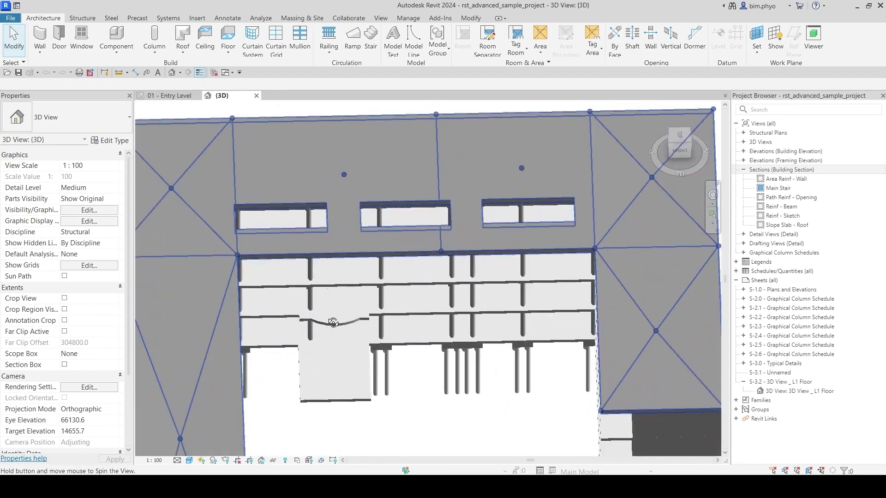
pyautogui.scroll(4, 269, 192)
pyautogui.scroll(-5, 295, 212)
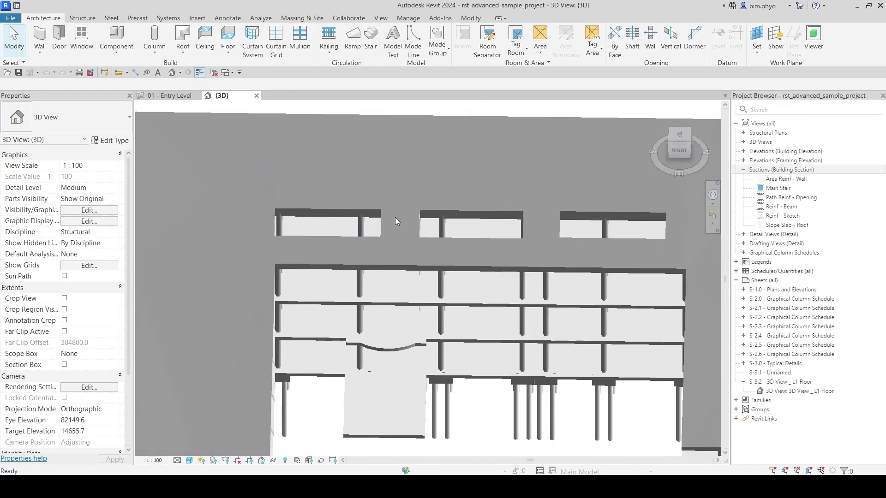
pyautogui.moveTo(306, 259)
pyautogui.keyDown('shift'); pyautogui.mouseDown(button='middle')
pyautogui.moveTo(635, 259)
pyautogui.moveTo(627, 261)
pyautogui.mouseUp(button='middle'); pyautogui.keyUp('shift')
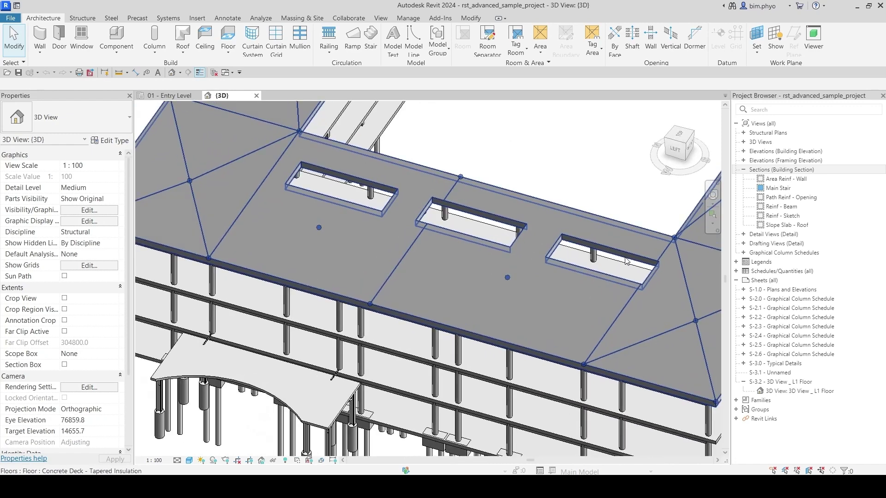
# - Check Shaft Openings under Model Categories in the 3D view's Visibility/Graphics (VG)
pyautogui.press('v')
pyautogui.press('g')
pyautogui.moveTo(575, 86); pyautogui.dragTo(513, 90)
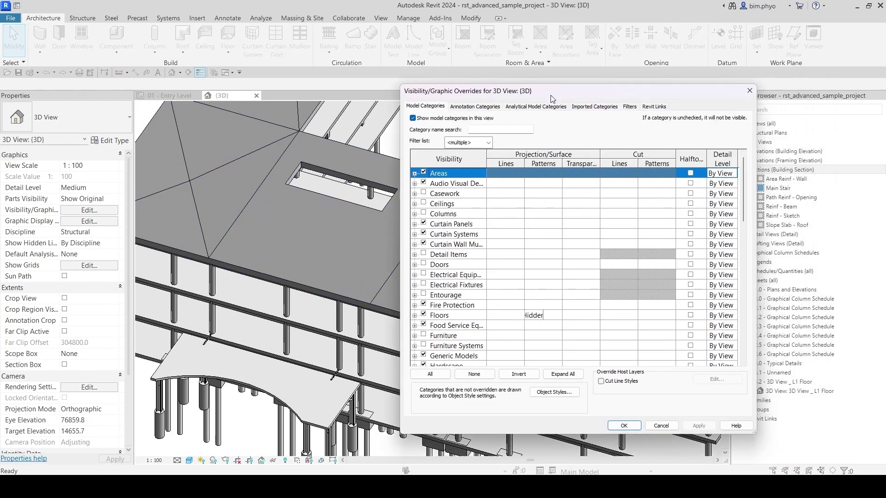
pyautogui.click(449, 254)
pyautogui.scroll(-5, 444, 263)
pyautogui.scroll(-3, 444, 277)
pyautogui.click(450, 295)
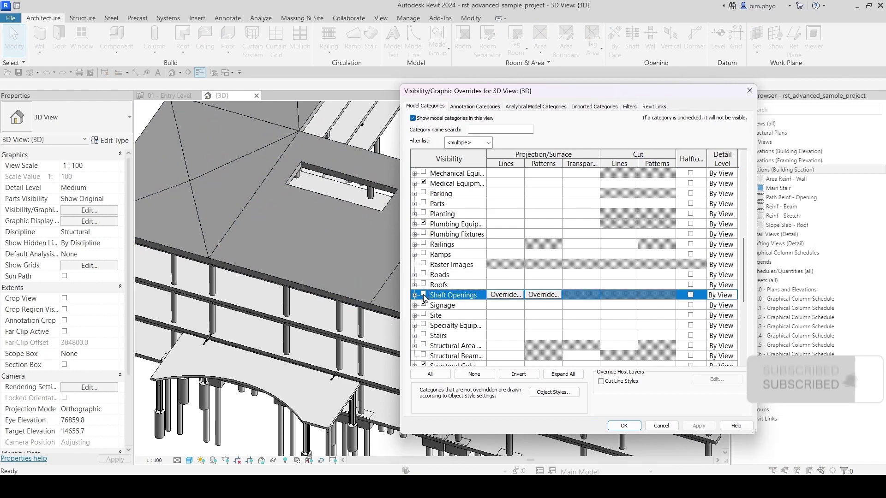
pyautogui.click(624, 426)
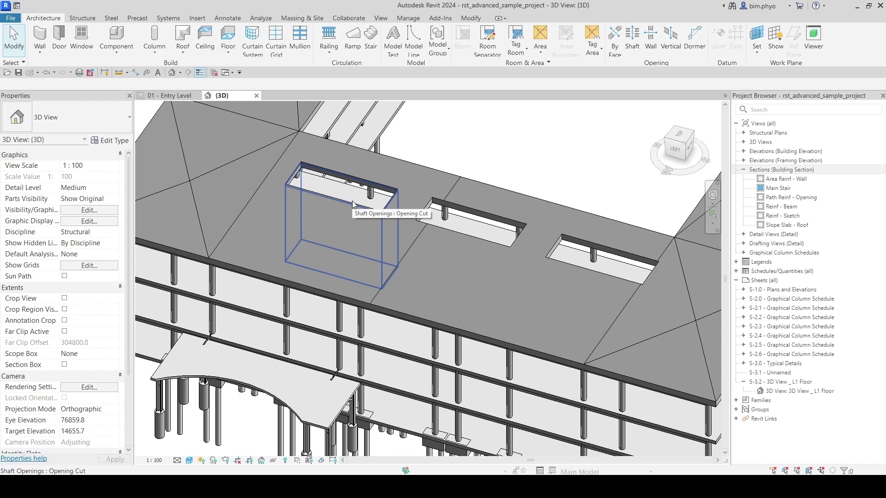
# - Open the first roof shaft opening's boundary sketch and orbit until the rectangle looks level
pyautogui.click(353, 202)
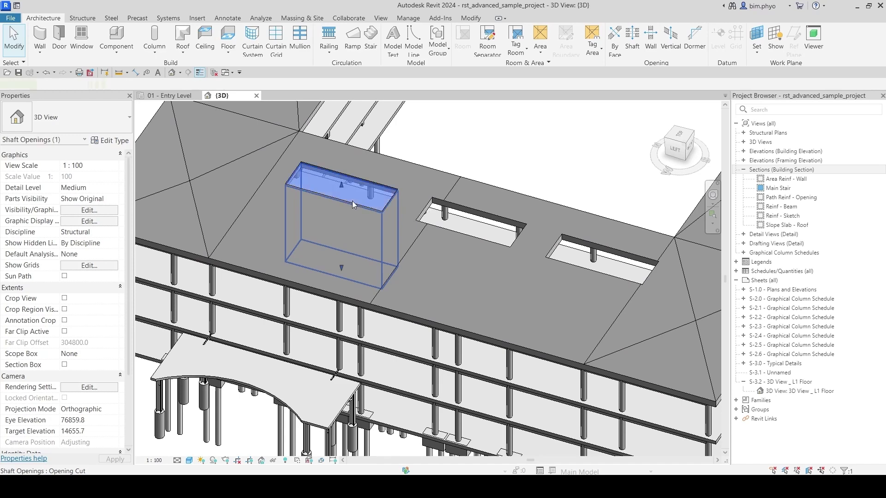
pyautogui.click(485, 17)
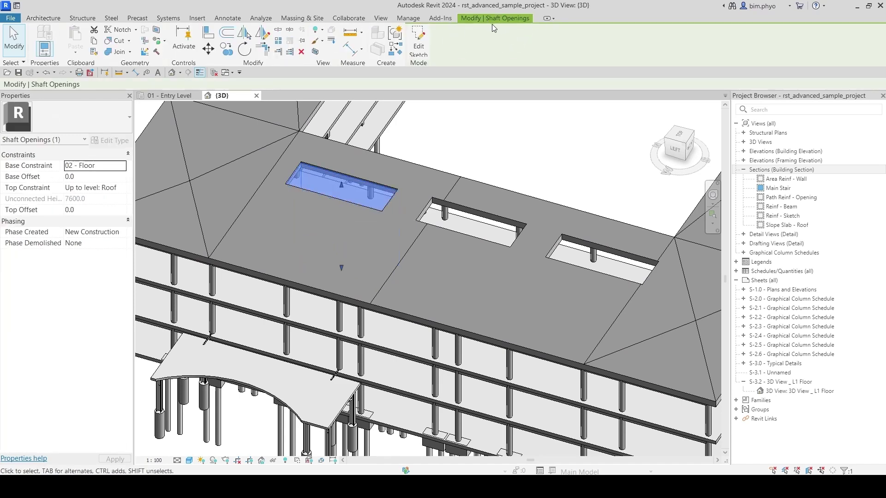
pyautogui.click(425, 55)
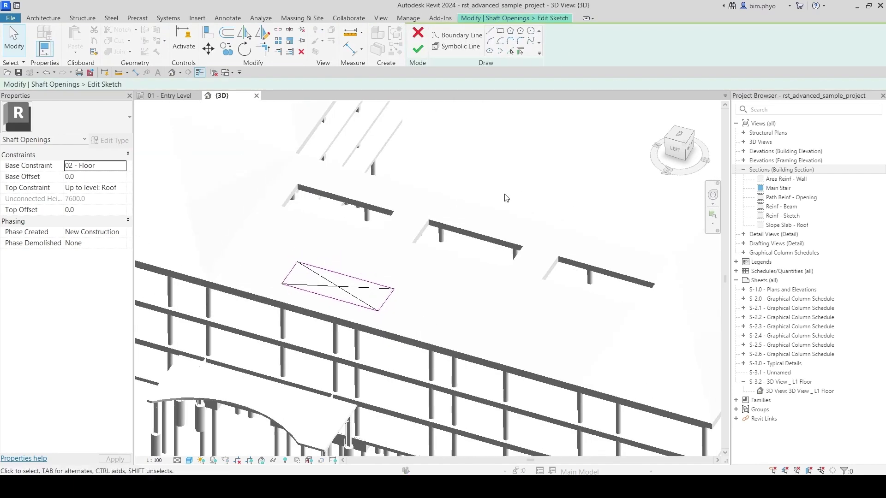
pyautogui.keyDown('shift'); pyautogui.moveTo(506, 198); pyautogui.dragTo(527, 208, button='middle'); pyautogui.keyUp('shift')
pyautogui.click(680, 139)
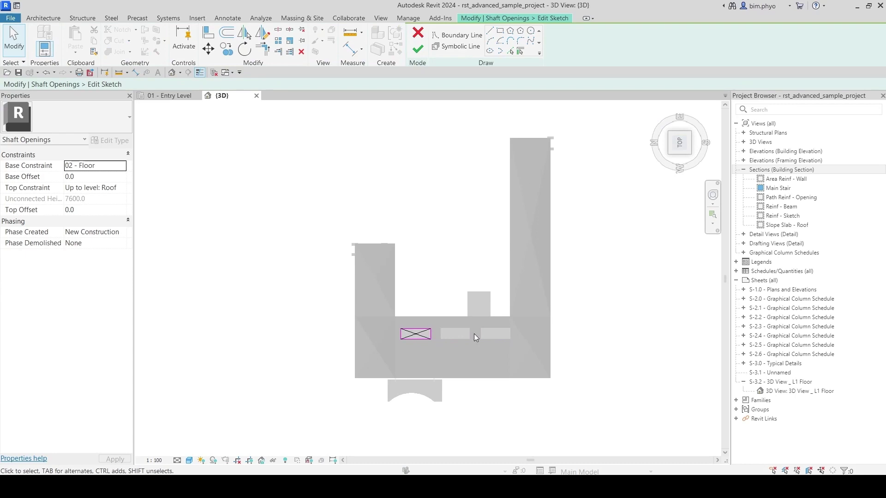
pyautogui.scroll(3, 399, 339)
pyautogui.scroll(3, 399, 338)
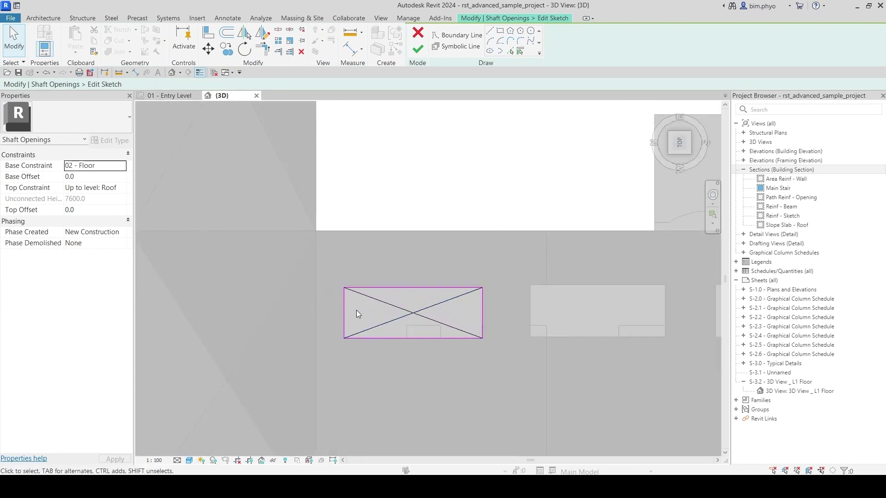
pyautogui.scroll(-3, 451, 314)
pyautogui.moveTo(451, 315)
pyautogui.keyDown('shift'); pyautogui.mouseDown(button='middle')
pyautogui.moveTo(405, 229)
pyautogui.moveTo(170, 33)
pyautogui.moveTo(139, 114)
pyautogui.mouseUp(button='middle'); pyautogui.keyUp('shift')
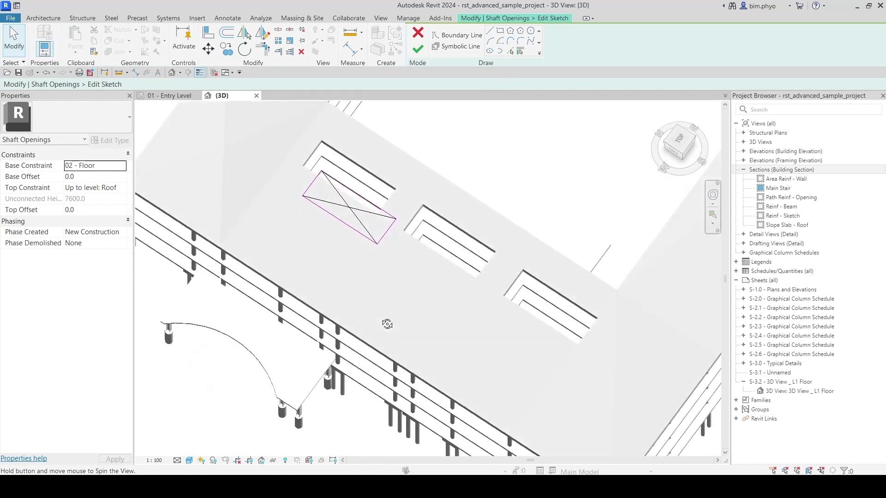
pyautogui.scroll(3, 337, 198)
pyautogui.moveTo(337, 199)
pyautogui.keyDown('shift'); pyautogui.mouseDown(button='middle')
pyautogui.moveTo(436, 269)
pyautogui.moveTo(464, 156)
pyautogui.moveTo(374, 269)
pyautogui.mouseUp(button='middle'); pyautogui.keyUp('shift')
# - Draw the narrow extension's boundary lines below the rectangle, ending at its edge
pyautogui.press('l')
pyautogui.press('i')
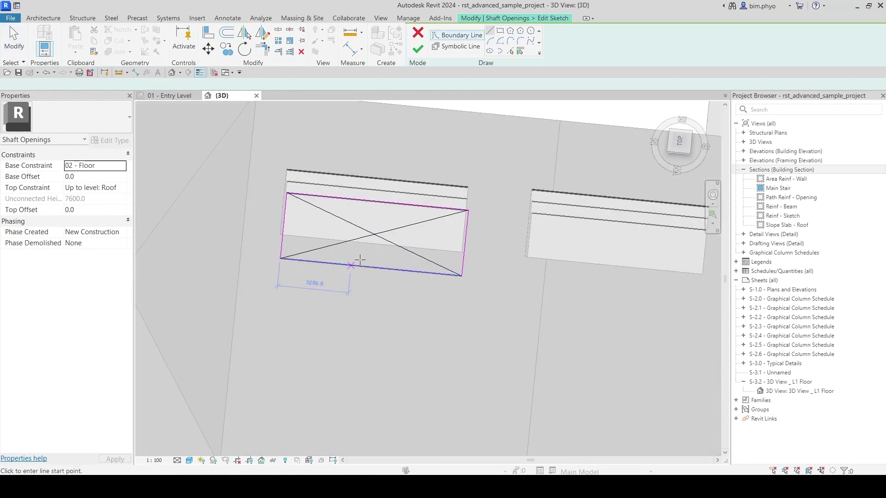
pyautogui.click(332, 326)
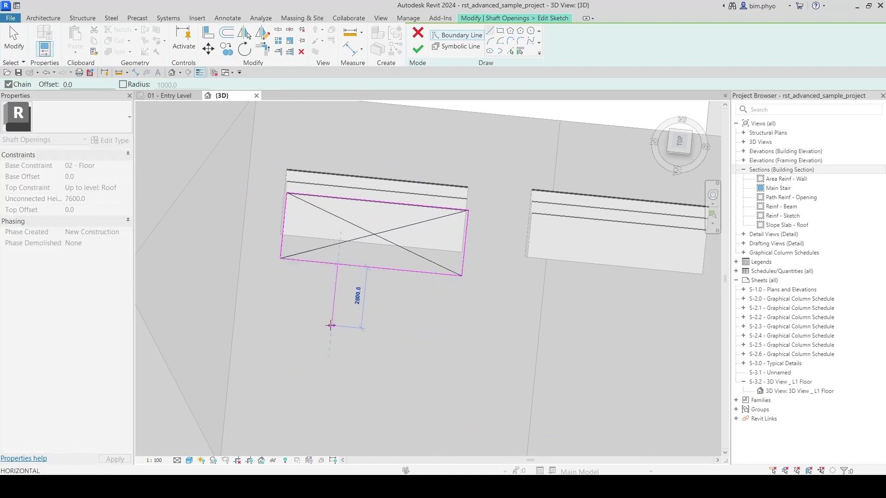
pyautogui.click(368, 329)
pyautogui.click(374, 269)
pyautogui.press('Escape')
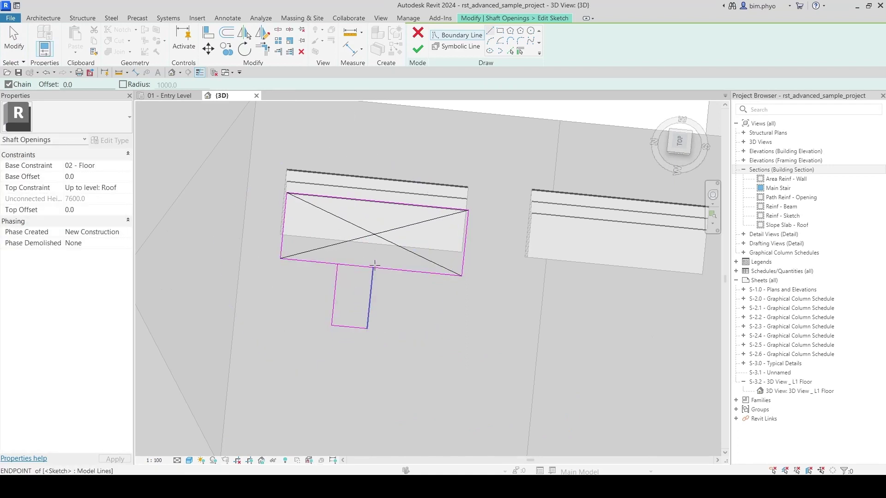
# - Split and trim the rectangle edge at the extension, then finish the T-shaped sketch
pyautogui.press('s')
pyautogui.press('l')
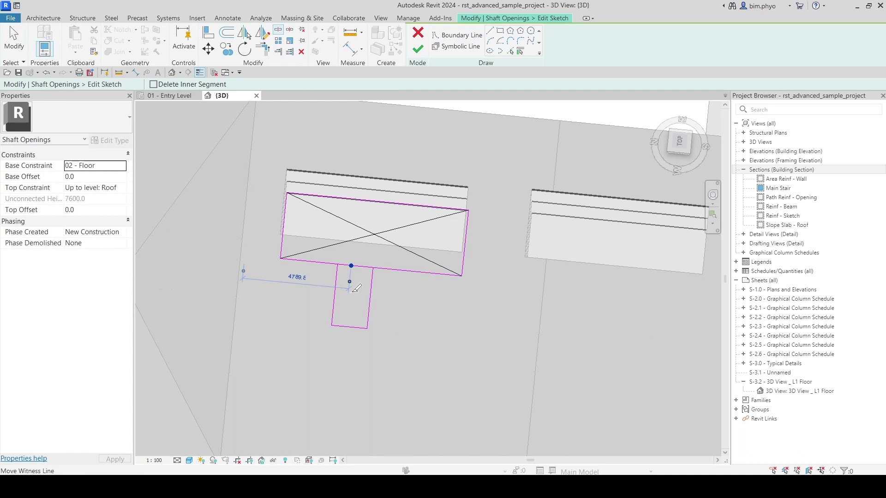
pyautogui.click(338, 265)
pyautogui.click(372, 269)
pyautogui.press('s')
pyautogui.press('l')
pyautogui.click(354, 268)
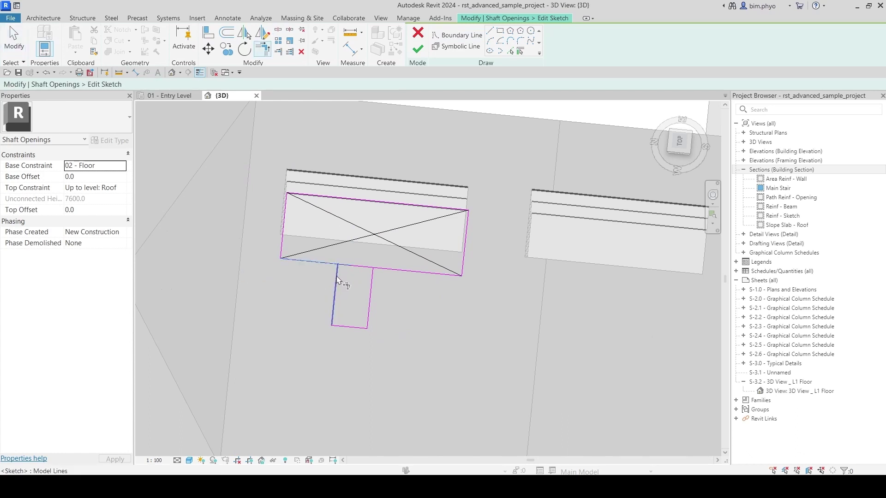
pyautogui.click(407, 275)
pyautogui.press('Escape')
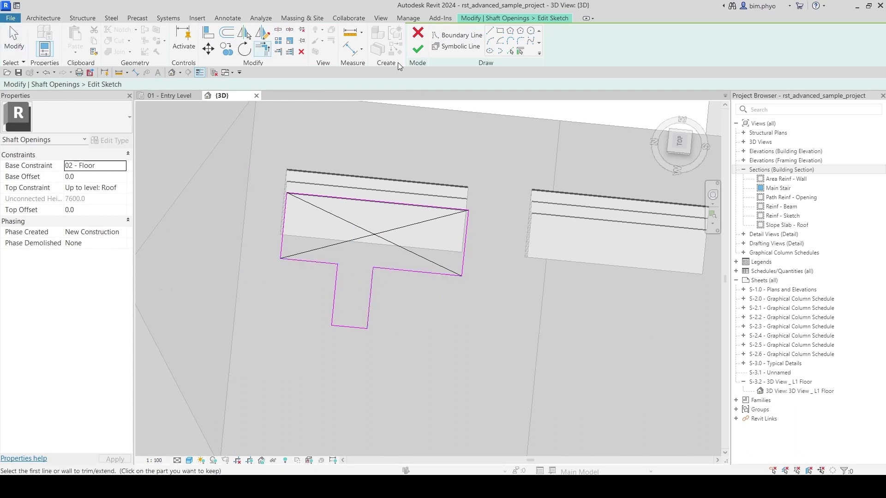
pyautogui.click(418, 49)
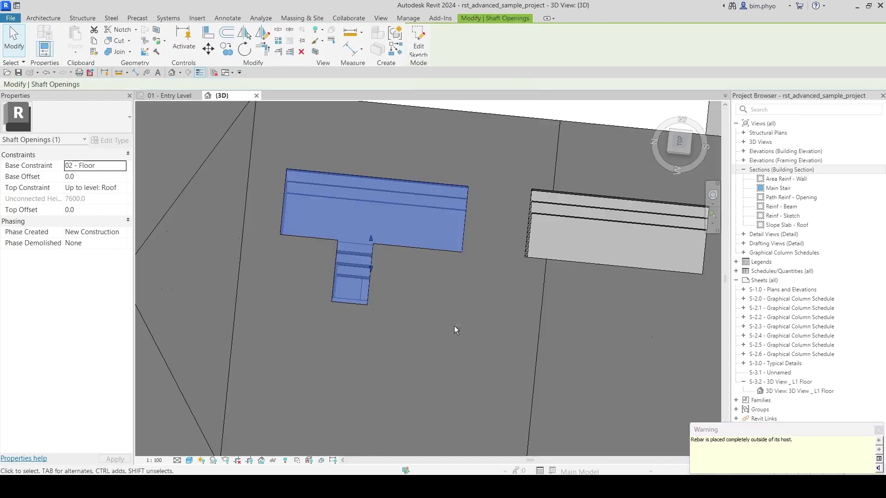
pyautogui.moveTo(454, 326)
pyautogui.keyDown('shift'); pyautogui.mouseDown(button='middle')
pyautogui.moveTo(402, 137)
pyautogui.moveTo(207, 371)
pyautogui.moveTo(432, 253)
pyautogui.mouseUp(button='middle'); pyautogui.keyUp('shift')
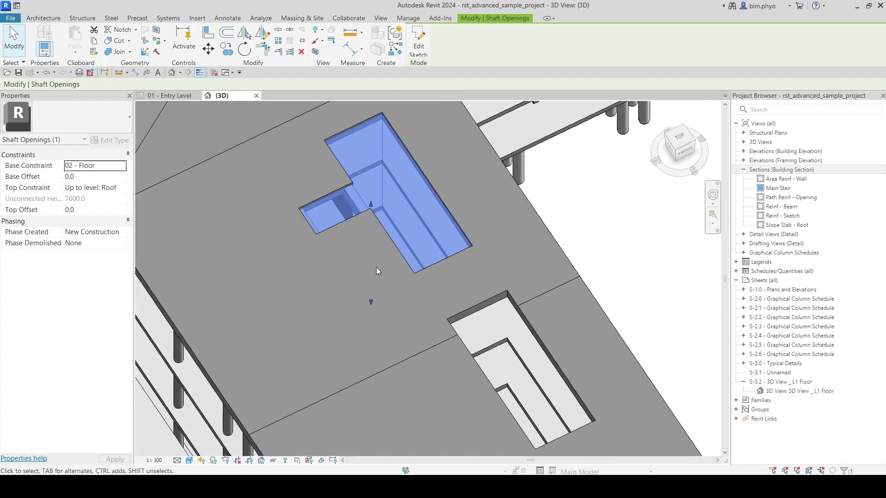
pyautogui.scroll(-5, 376, 268)
pyautogui.click(544, 258)
pyautogui.scroll(1, 544, 259)
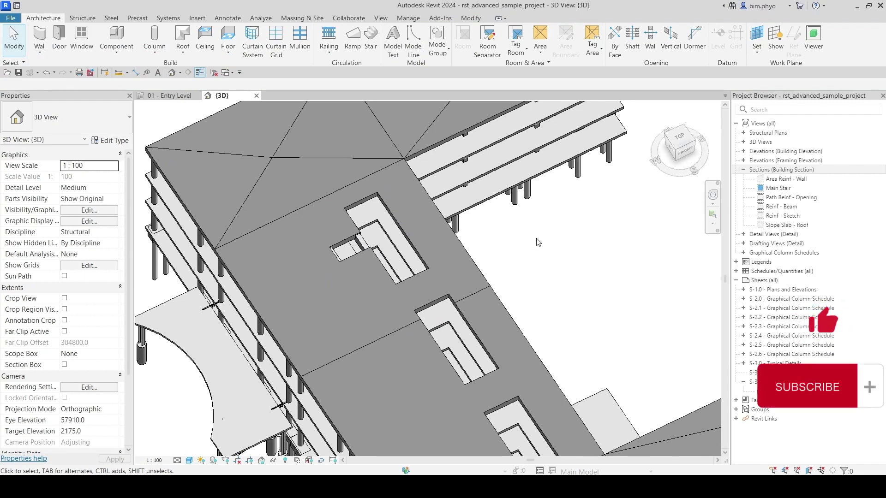
pyautogui.scroll(-2, 537, 242)
# - Open the Main Stair section from the Entry Level plan and dismiss the view-picking dialog
pyautogui.hotkey('ctrl', 'Tab')
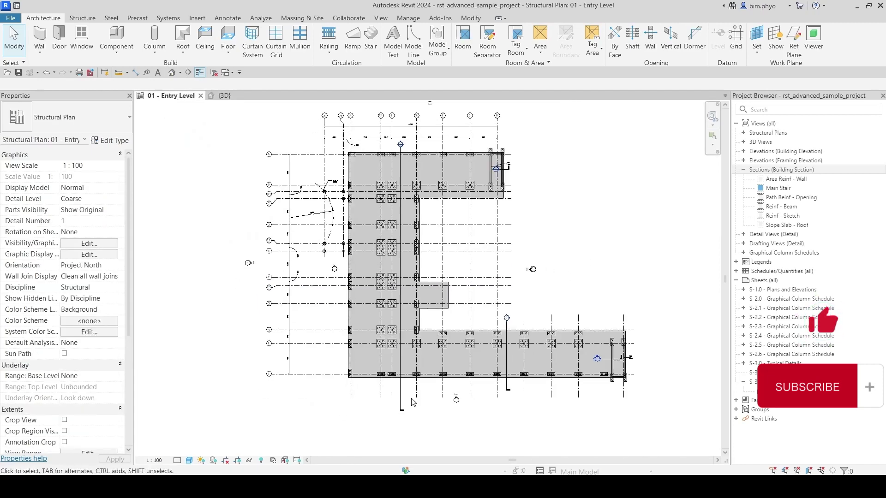
pyautogui.scroll(3, 413, 402)
pyautogui.click(402, 277)
pyautogui.rightClick(401, 114)
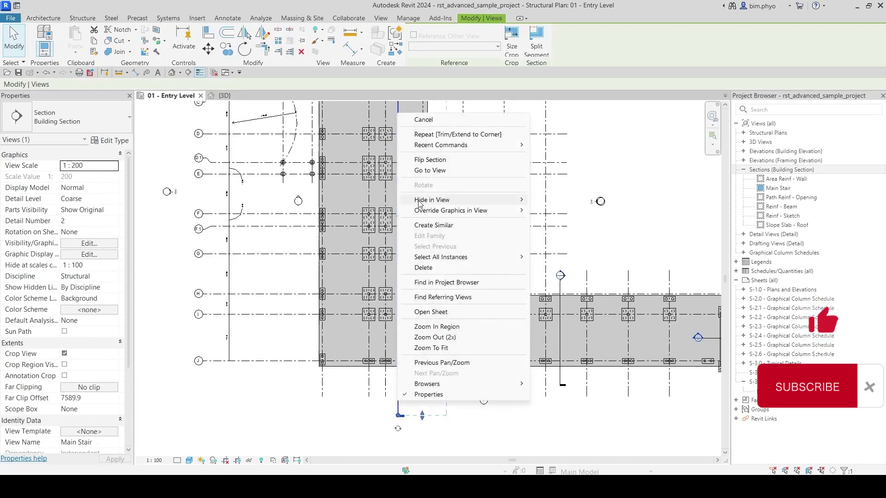
pyautogui.click(430, 170)
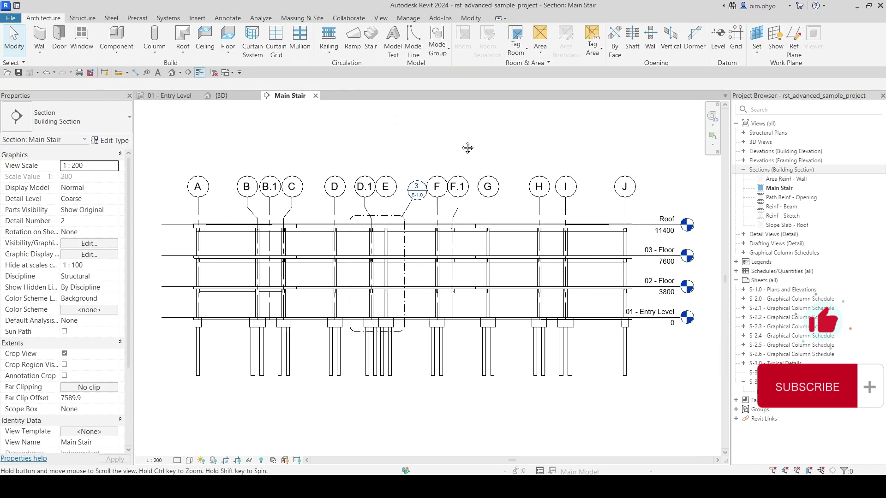
pyautogui.moveTo(467, 148); pyautogui.dragTo(471, 147, button='middle')
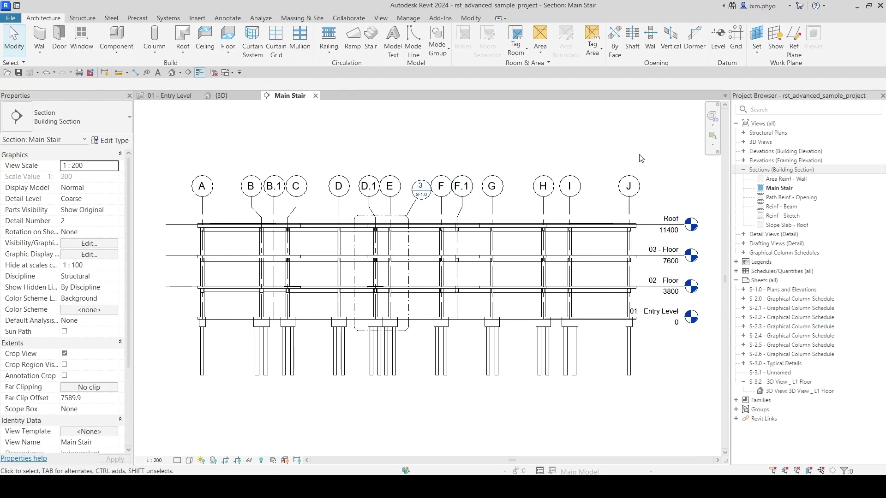
pyautogui.click(632, 42)
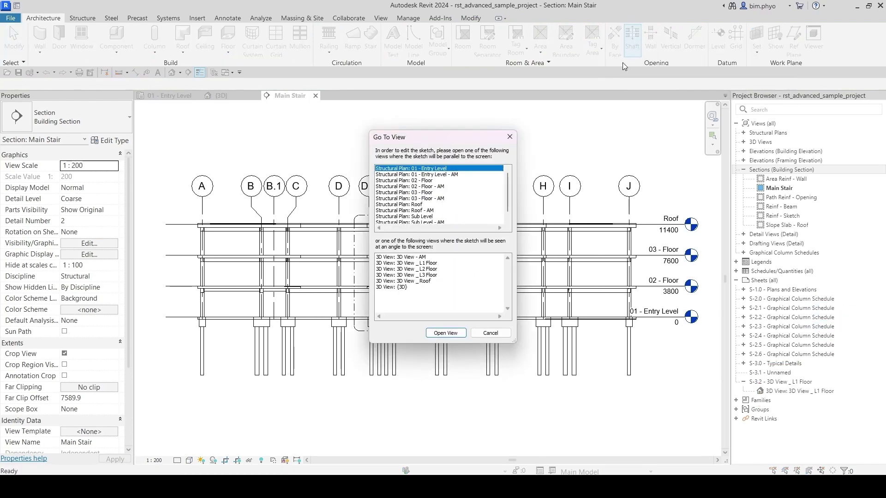
pyautogui.moveTo(405, 139); pyautogui.dragTo(425, 133)
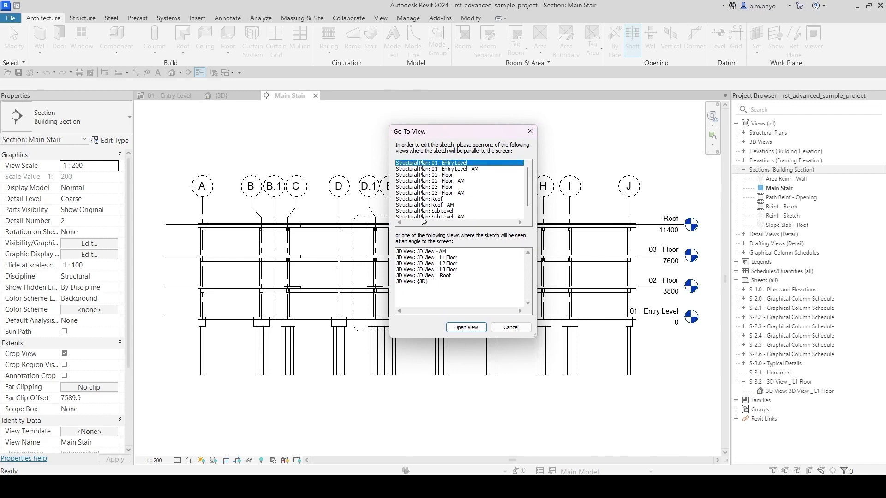
pyautogui.scroll(-1, 526, 186)
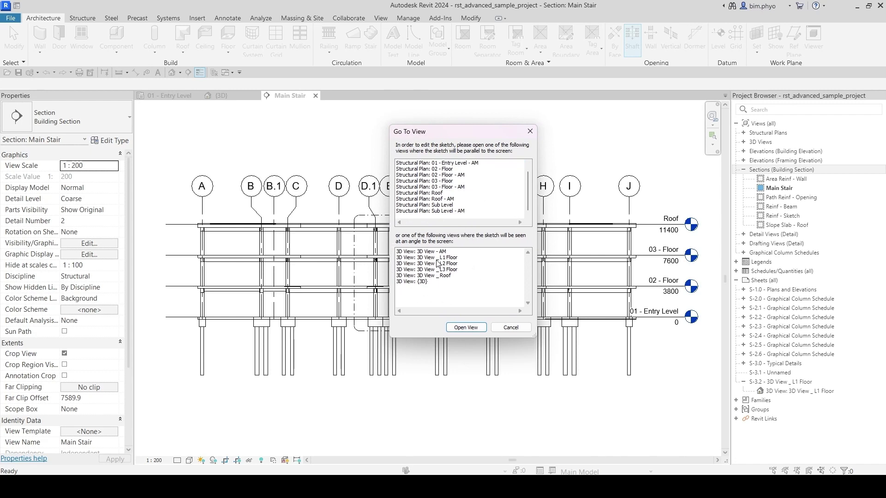
pyautogui.click(529, 132)
# - Start a shaft opening in the {3D} view using the rectangle boundary tool
pyautogui.click(219, 96)
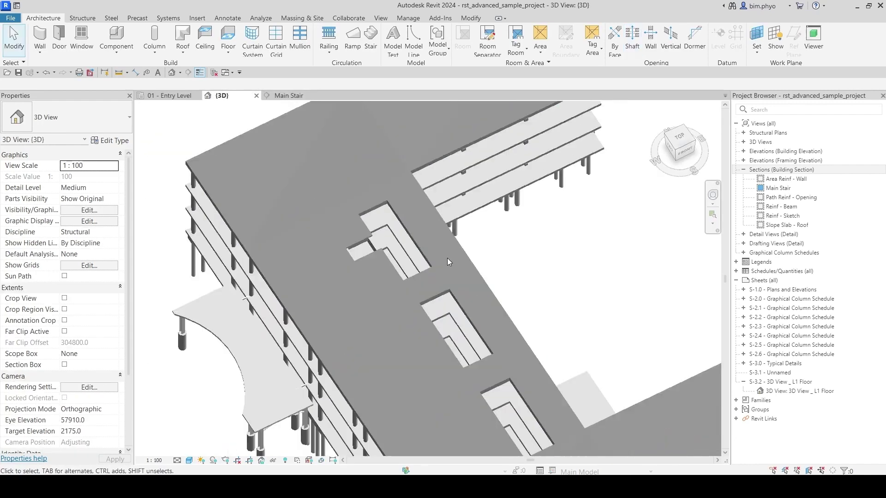
pyautogui.click(632, 38)
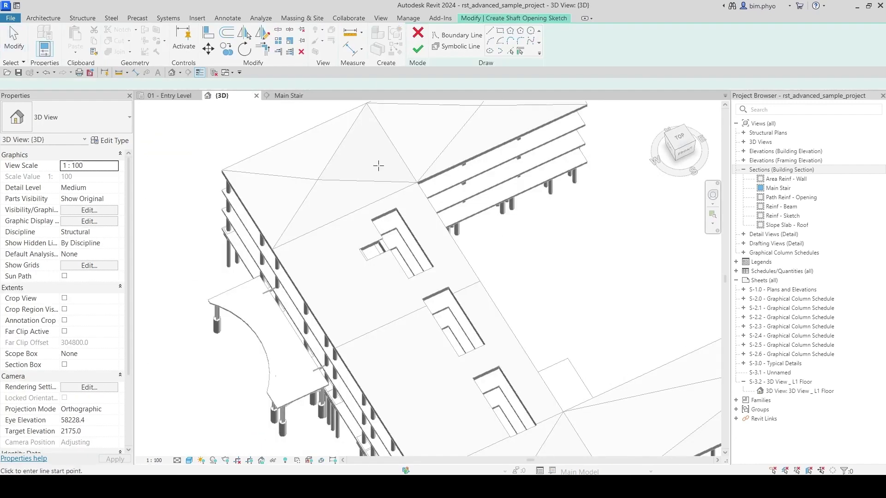
pyautogui.moveTo(340, 256)
pyautogui.keyDown('shift'); pyautogui.mouseDown(button='middle')
pyautogui.moveTo(402, 182)
pyautogui.moveTo(430, 125)
pyautogui.mouseUp(button='middle'); pyautogui.keyUp('shift')
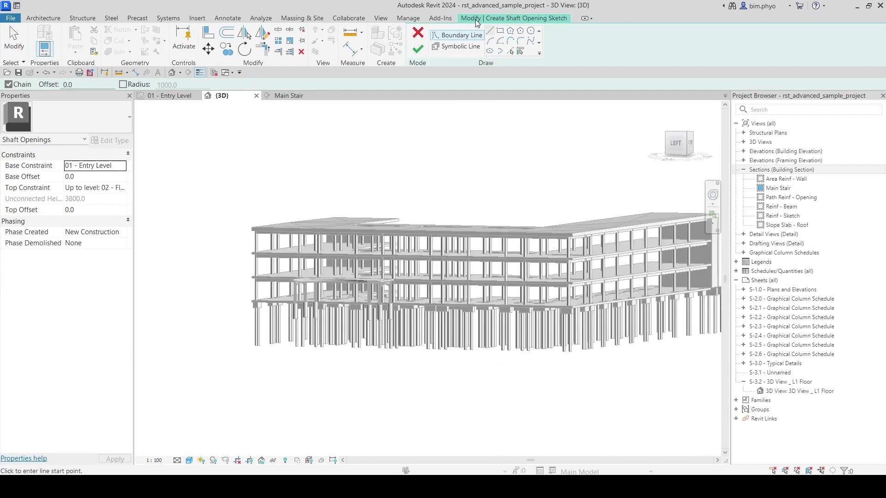
pyautogui.click(496, 32)
pyautogui.click(409, 277)
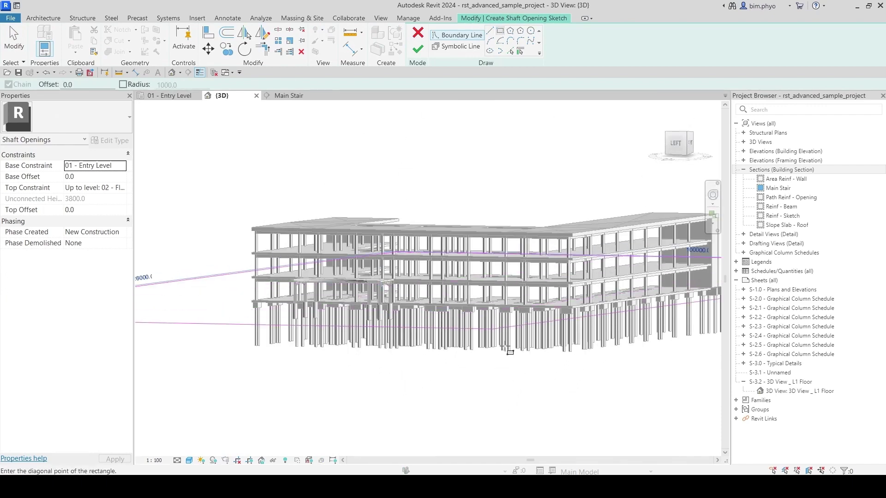
pyautogui.press('Escape')
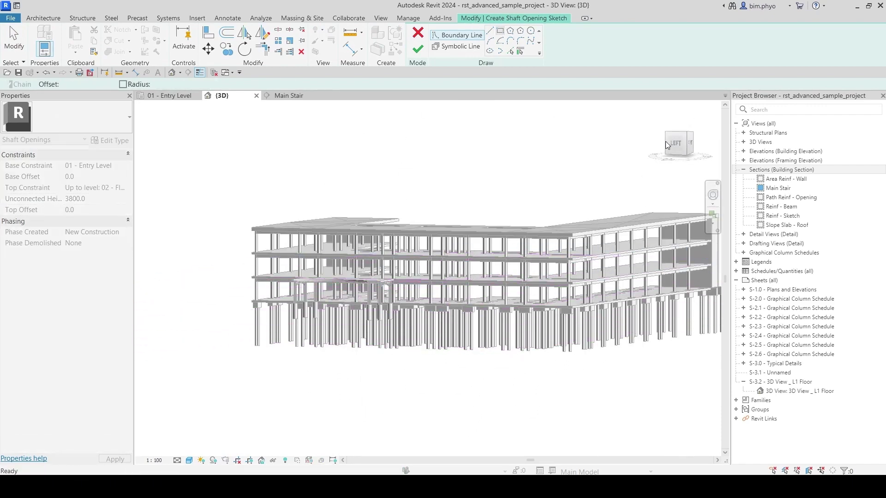
pyautogui.click(677, 144)
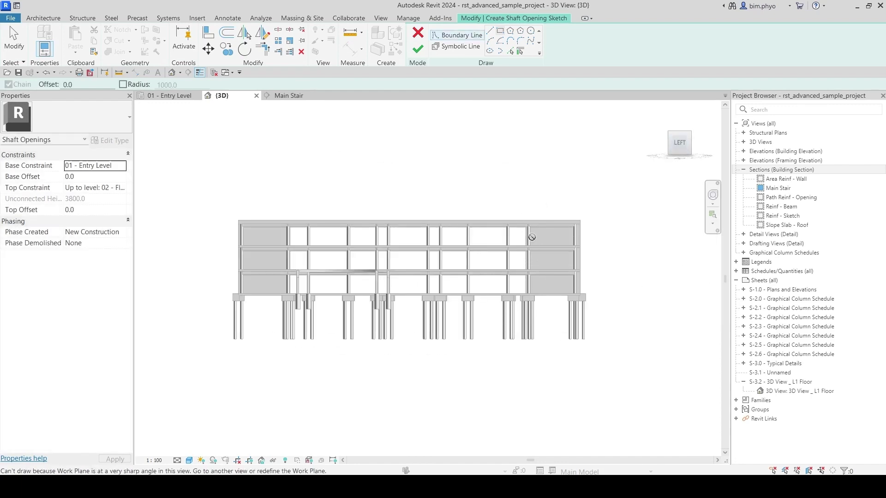
pyautogui.scroll(2, 531, 238)
pyautogui.scroll(2, 531, 237)
pyautogui.scroll(1, 540, 232)
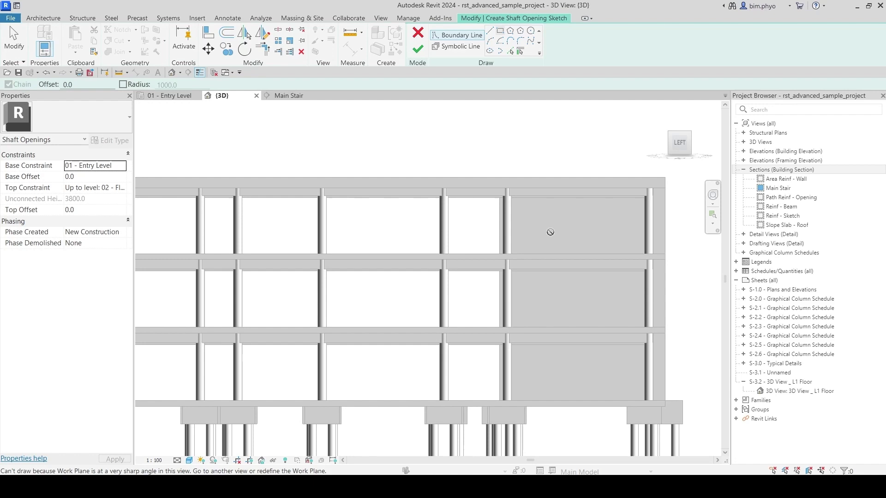
pyautogui.scroll(-4, 551, 233)
# - Sketch the roughly 5000 by 5600 rectangle on the roof corner and finish the shaft
pyautogui.keyDown('shift'); pyautogui.moveTo(484, 229); pyautogui.dragTo(324, 279, button='middle'); pyautogui.keyUp('shift')
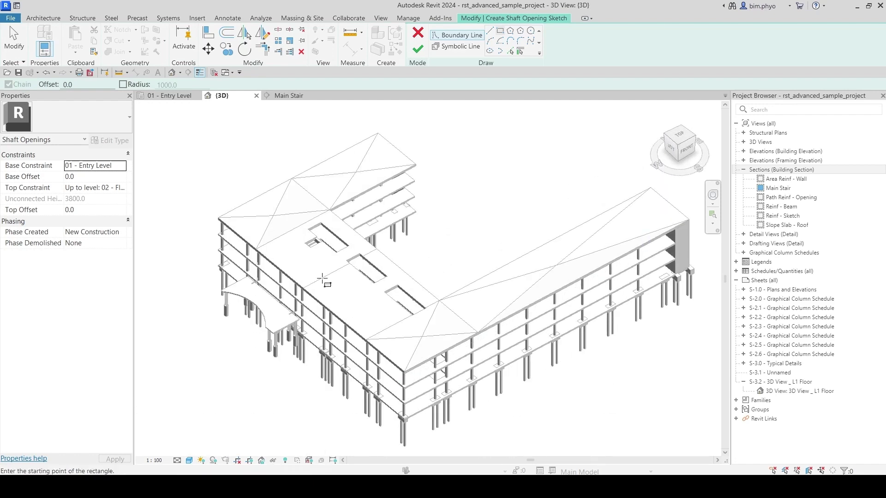
pyautogui.scroll(2, 323, 279)
pyautogui.scroll(2, 319, 242)
pyautogui.scroll(1, 371, 281)
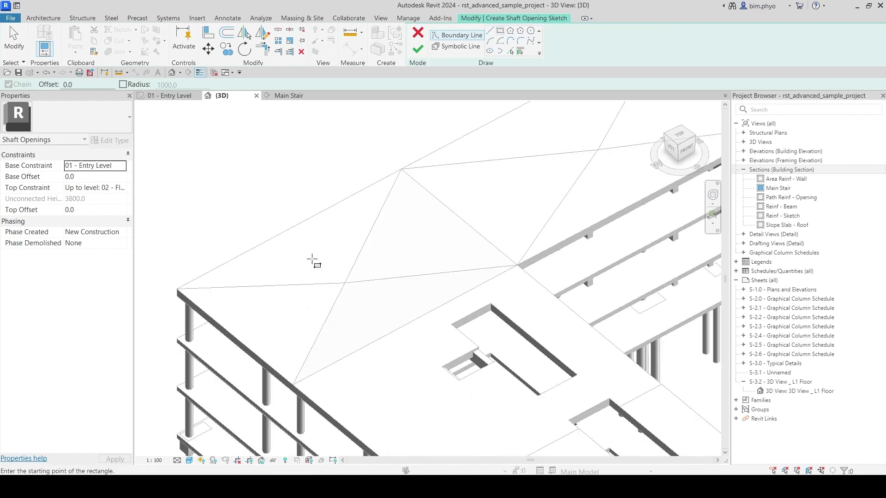
pyautogui.click(277, 285)
pyautogui.click(394, 312)
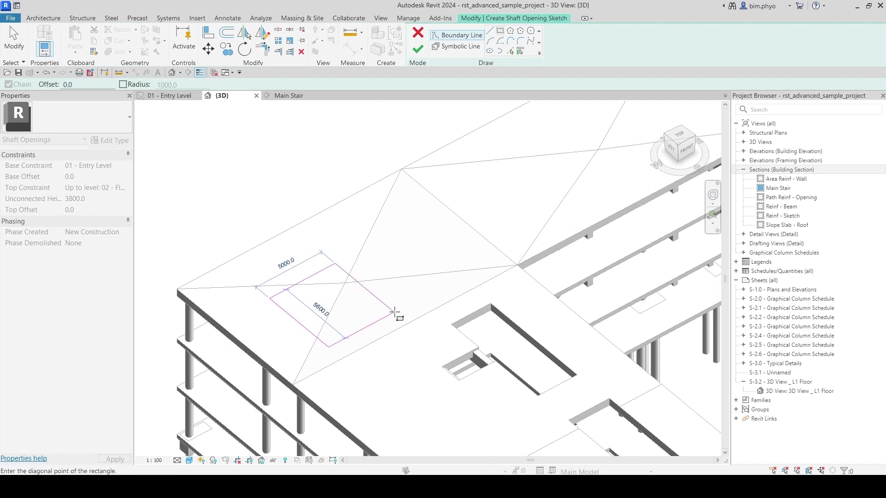
pyautogui.click(417, 49)
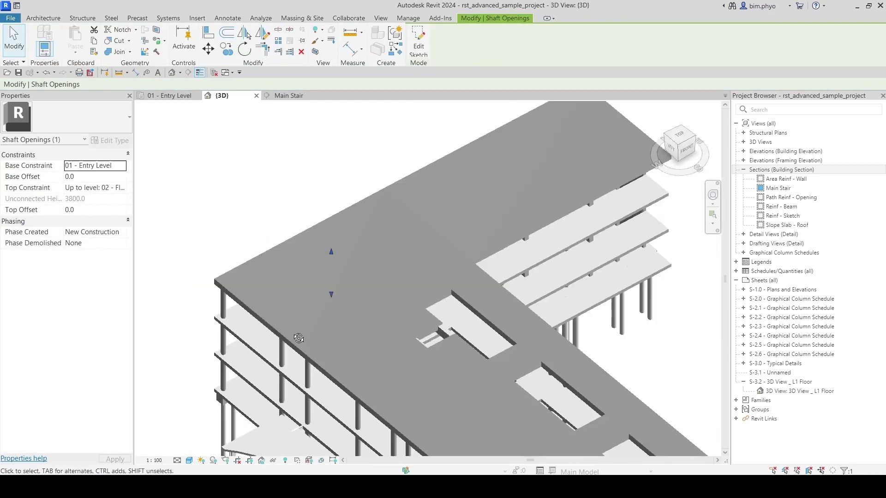
# - From the left-side view, move the shaft opening and start dragging its top upward
pyautogui.keyDown('shift'); pyautogui.moveTo(298, 338); pyautogui.dragTo(665, 111, button='middle'); pyautogui.keyUp('shift')
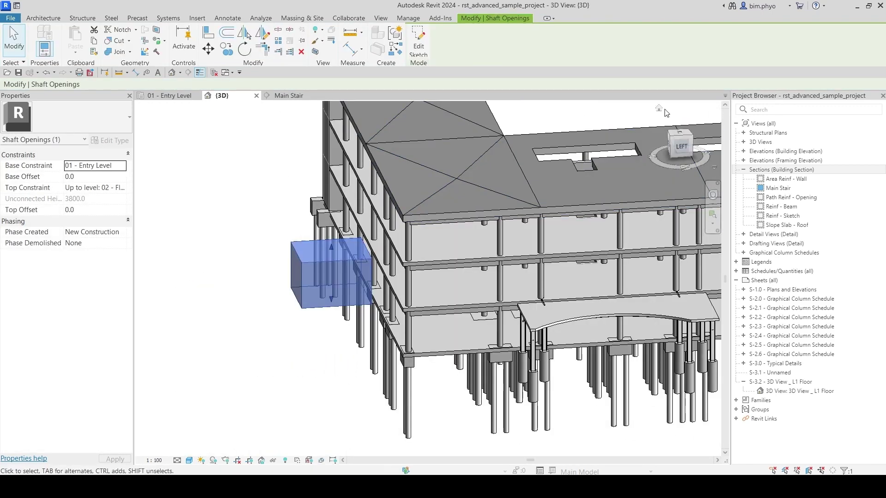
pyautogui.click(681, 146)
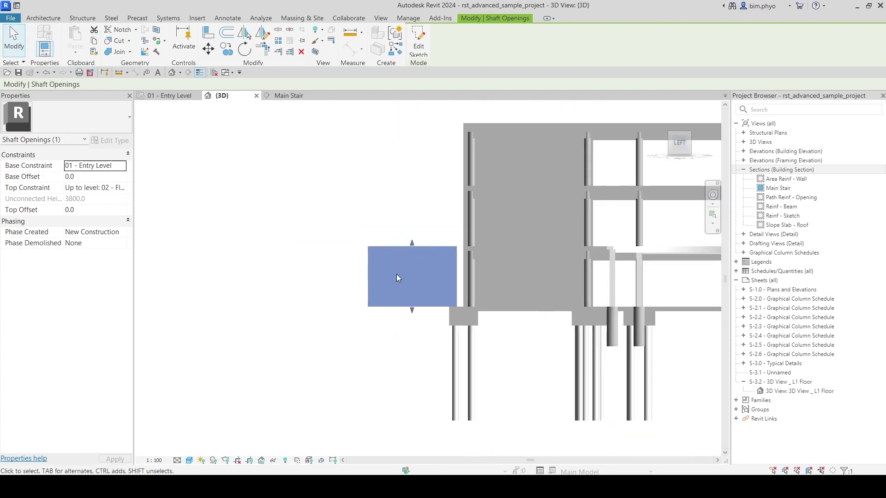
pyautogui.scroll(-3, 397, 278)
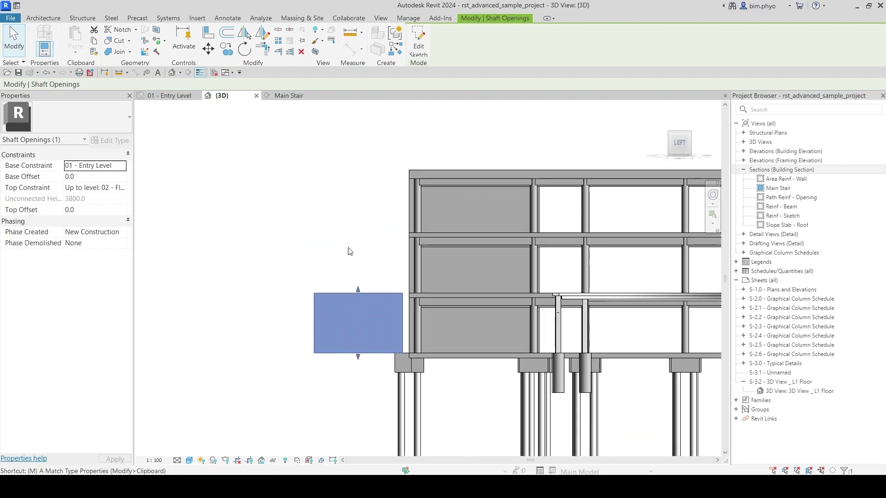
pyautogui.press('m')
pyautogui.press('v')
pyautogui.click(274, 239)
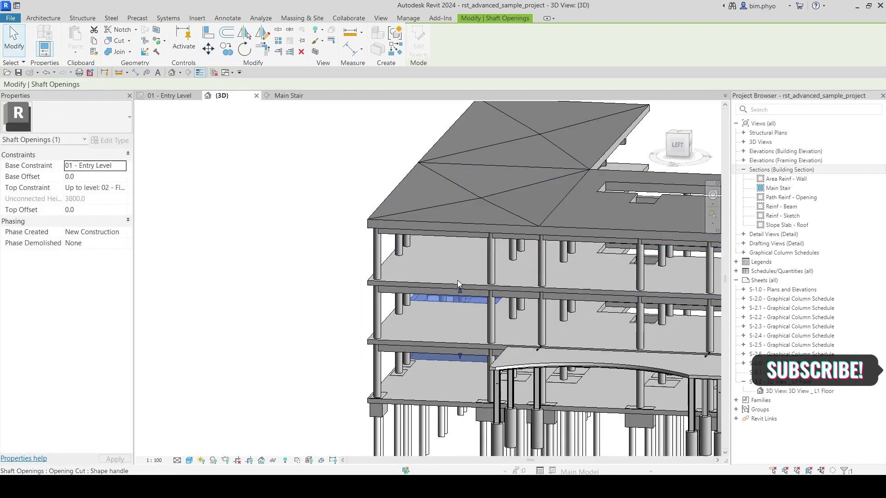
pyautogui.moveTo(457, 287)
pyautogui.mouseDown()
pyautogui.moveTo(454, 213)
pyautogui.moveTo(425, 308)
pyautogui.mouseUp()
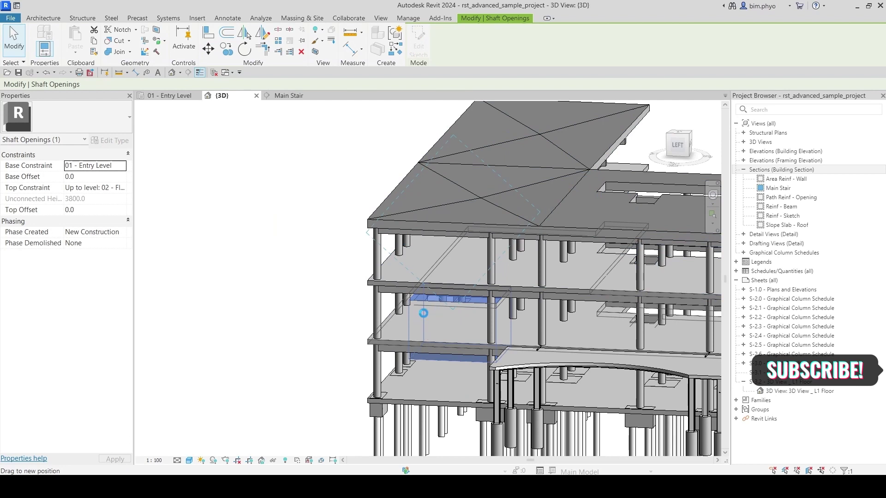
# - Raise the shaft top toward the roof (Top Offset 7329) and orbit to check the cuts
pyautogui.click(679, 144)
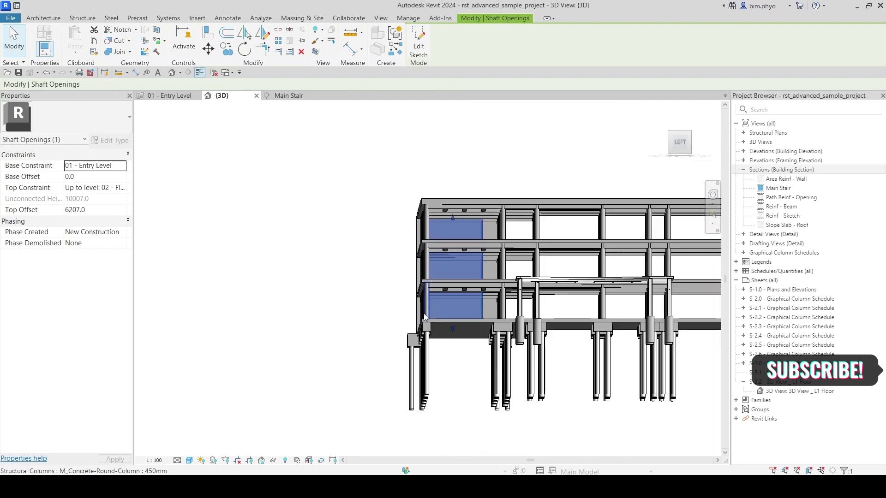
pyautogui.keyDown('shift'); pyautogui.moveTo(450, 319); pyautogui.dragTo(485, 323, button='middle'); pyautogui.keyUp('shift')
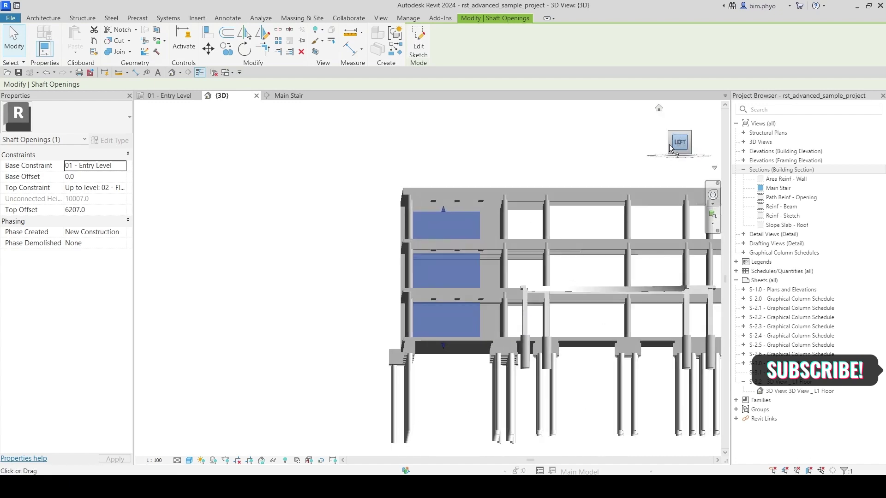
pyautogui.scroll(5, 416, 264)
pyautogui.scroll(3, 416, 173)
pyautogui.scroll(-2, 428, 142)
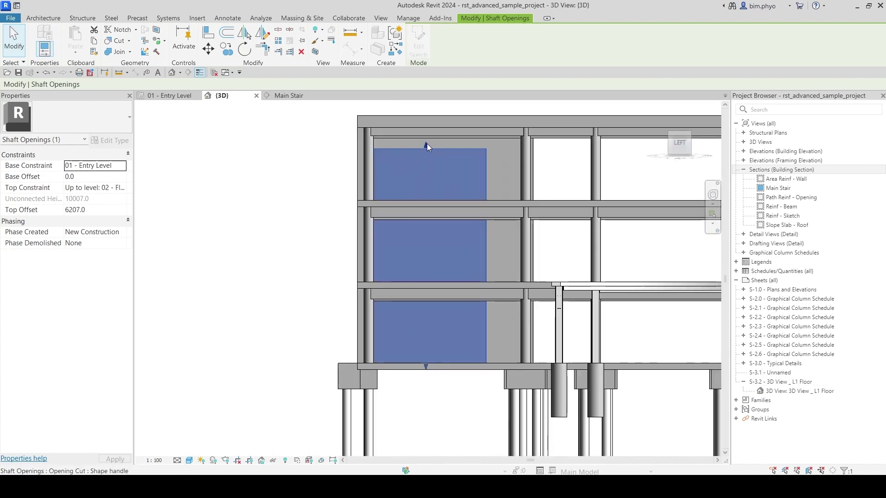
pyautogui.moveTo(427, 143); pyautogui.dragTo(426, 144)
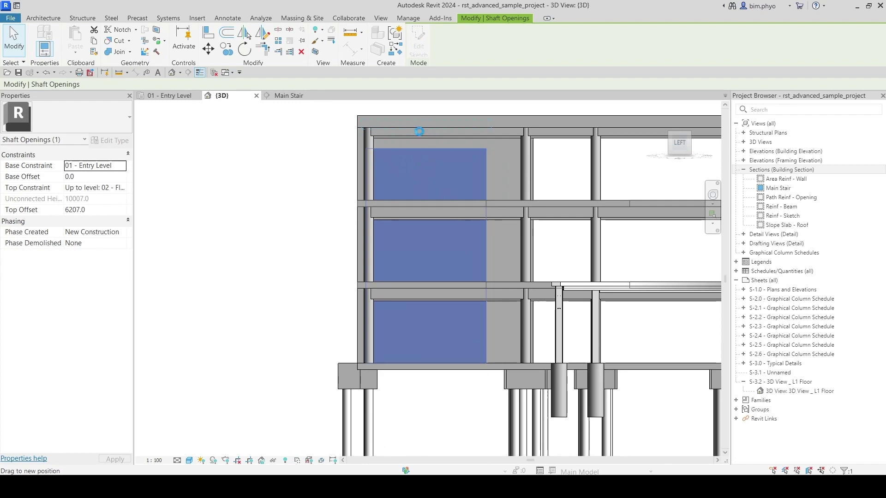
pyautogui.moveTo(420, 132); pyautogui.dragTo(420, 131)
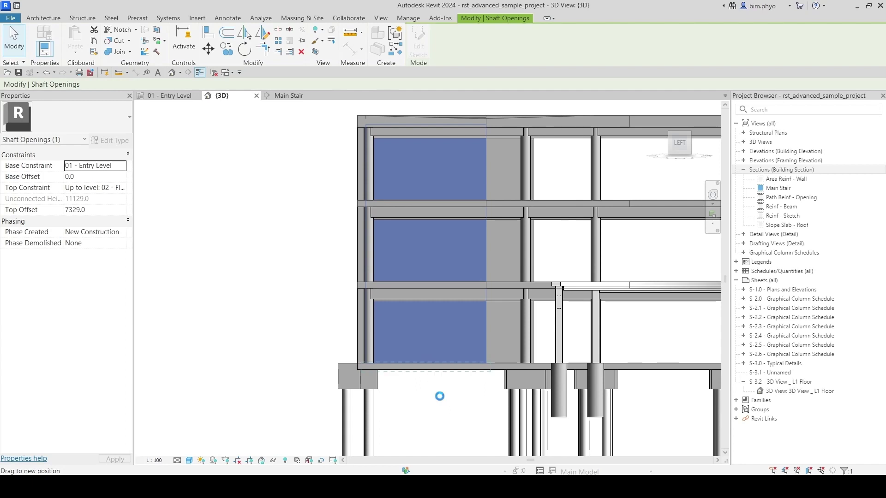
pyautogui.moveTo(370, 360); pyautogui.dragTo(435, 266)
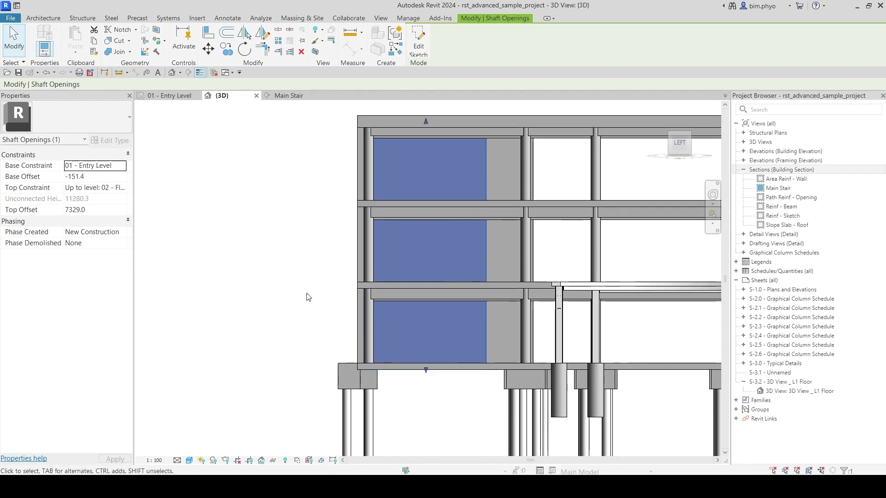
pyautogui.moveTo(309, 296)
pyautogui.keyDown('shift'); pyautogui.mouseDown(button='middle')
pyautogui.moveTo(459, 380)
pyautogui.moveTo(477, 291)
pyautogui.moveTo(455, 364)
pyautogui.moveTo(438, 286)
pyautogui.moveTo(416, 263)
pyautogui.mouseUp(button='middle'); pyautogui.keyUp('shift')
pyautogui.click(477, 291)
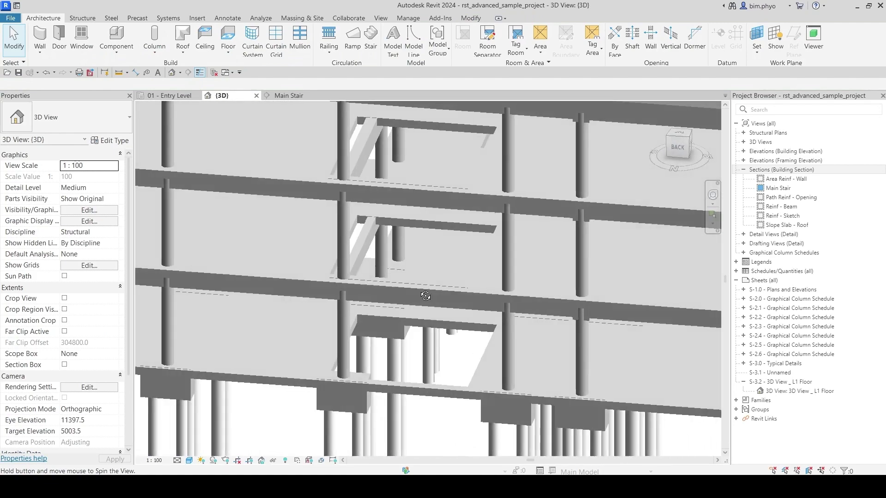
pyautogui.scroll(5, 346, 229)
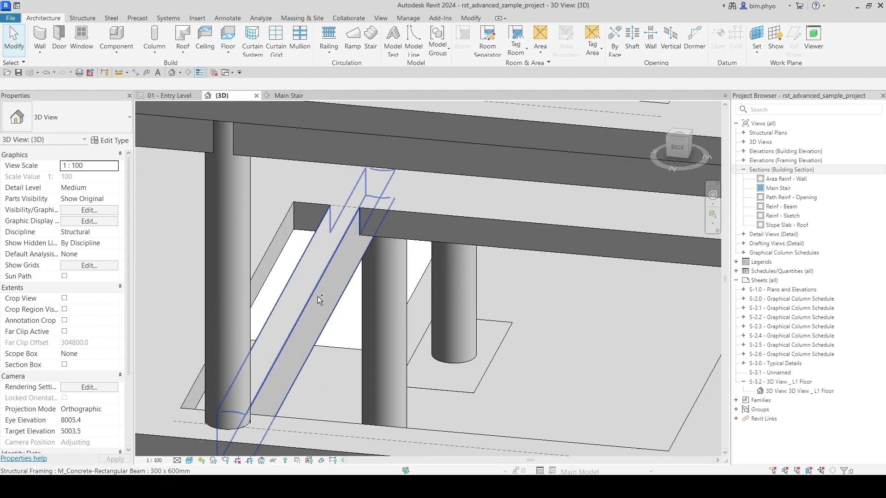
pyautogui.scroll(-5, 321, 277)
pyautogui.scroll(3, 385, 250)
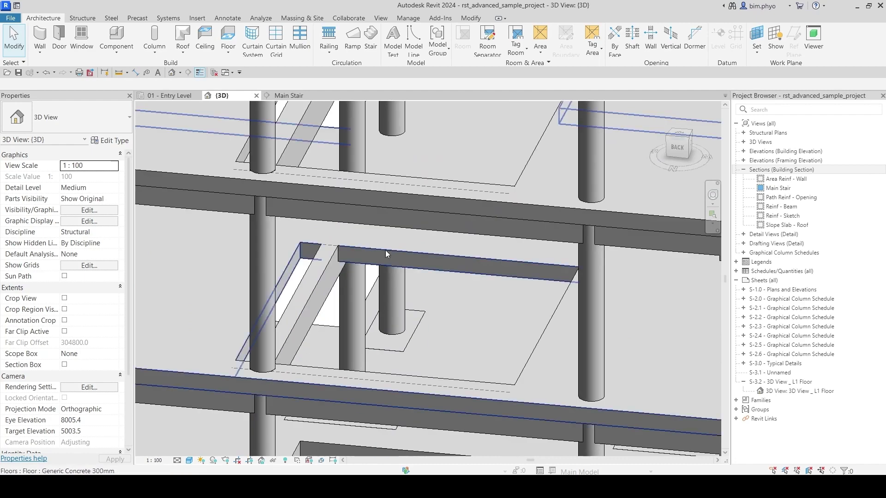
pyautogui.click(299, 274)
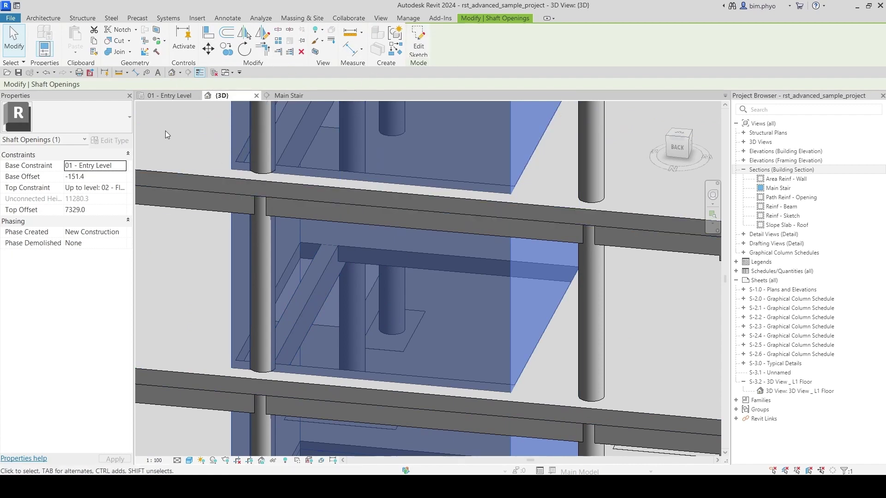
pyautogui.click(250, 281)
pyautogui.click(296, 324)
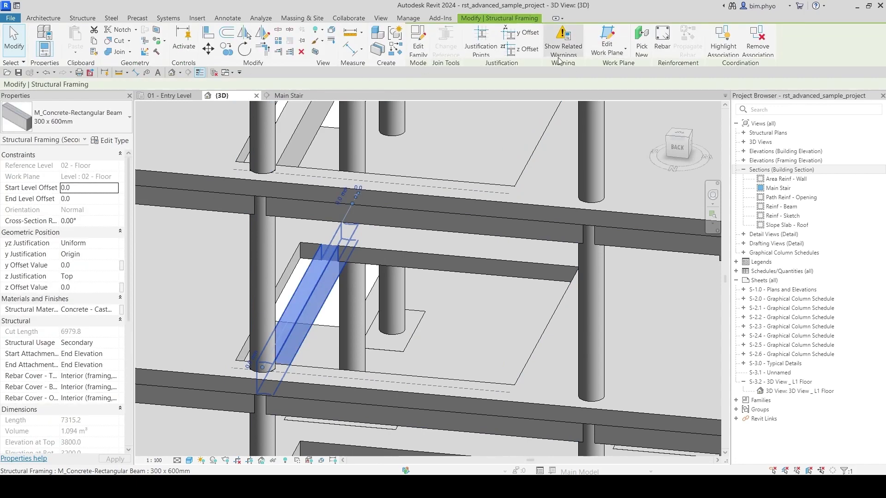
pyautogui.press('Escape')
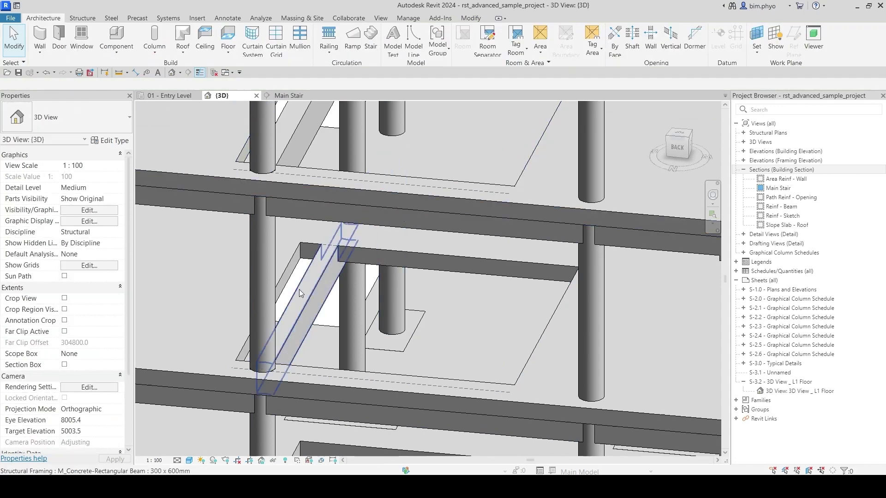
pyautogui.keyDown('shift'); pyautogui.moveTo(299, 289); pyautogui.dragTo(297, 269, button='middle'); pyautogui.keyUp('shift')
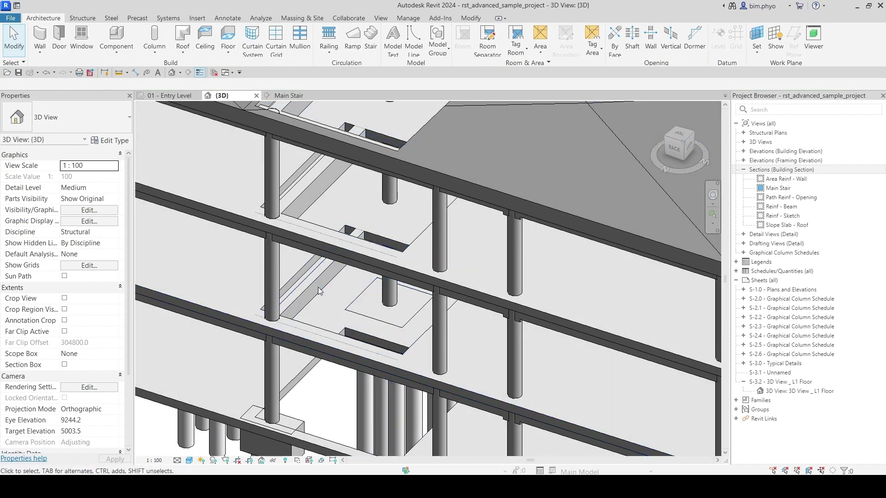
pyautogui.click(311, 273)
pyautogui.keyDown('shift'); pyautogui.moveTo(340, 328); pyautogui.dragTo(327, 277, button='middle'); pyautogui.keyUp('shift')
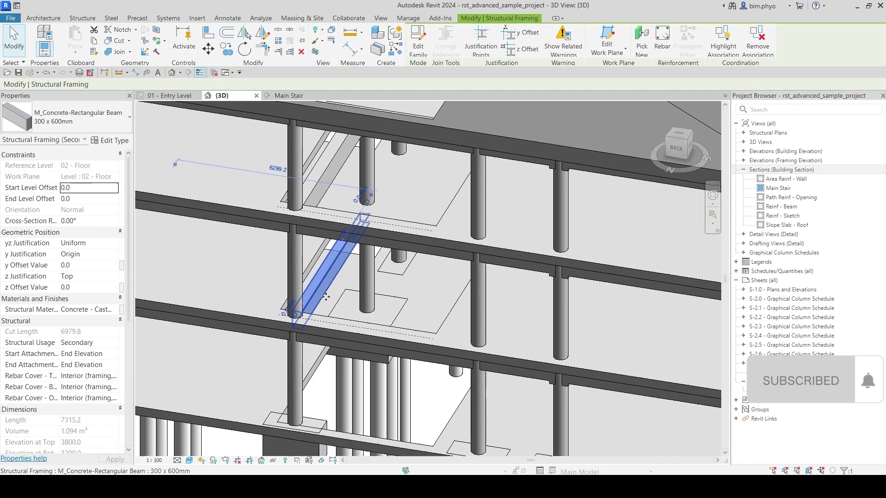
pyautogui.scroll(-3, 327, 277)
pyautogui.keyDown('shift'); pyautogui.moveTo(327, 277); pyautogui.dragTo(400, 166, button='middle'); pyautogui.keyUp('shift')
pyautogui.press('Escape')
pyautogui.scroll(4, 385, 185)
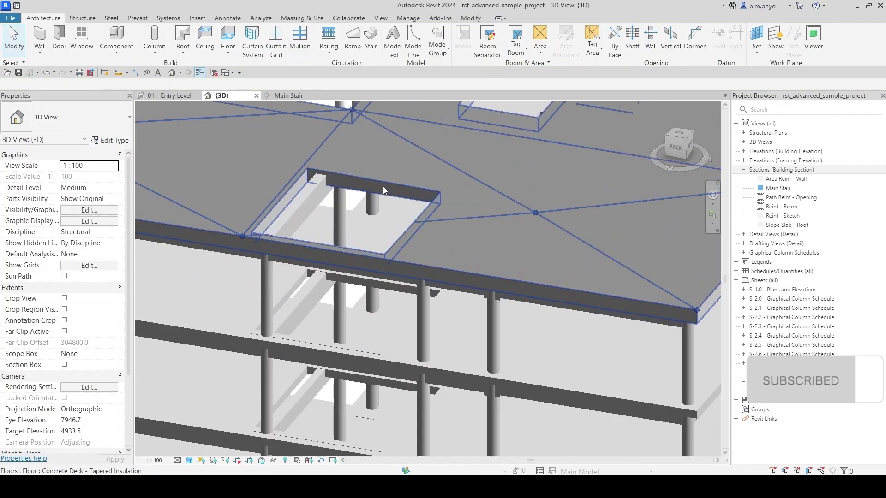
pyautogui.scroll(-4, 390, 190)
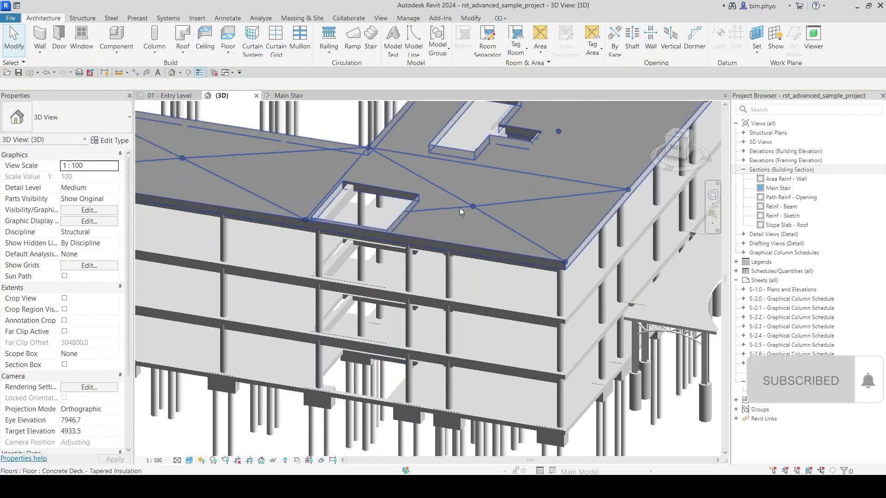
pyautogui.keyDown('shift'); pyautogui.moveTo(460, 208); pyautogui.dragTo(513, 289, button='middle'); pyautogui.keyUp('shift')
pyautogui.scroll(3, 513, 290)
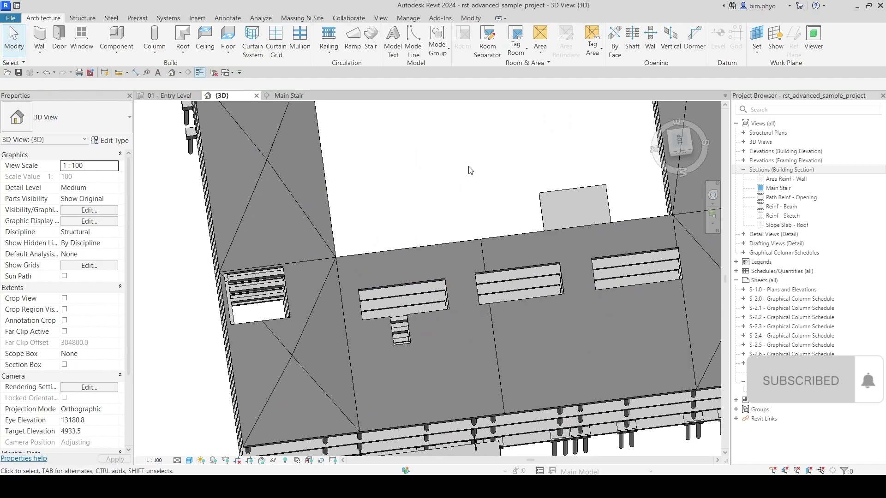
# - Hide Shaft Openings in the 3D view's VG settings and orbit to see the building
pyautogui.press('v')
pyautogui.press('g')
pyautogui.scroll(-5, 554, 263)
pyautogui.click(453, 284)
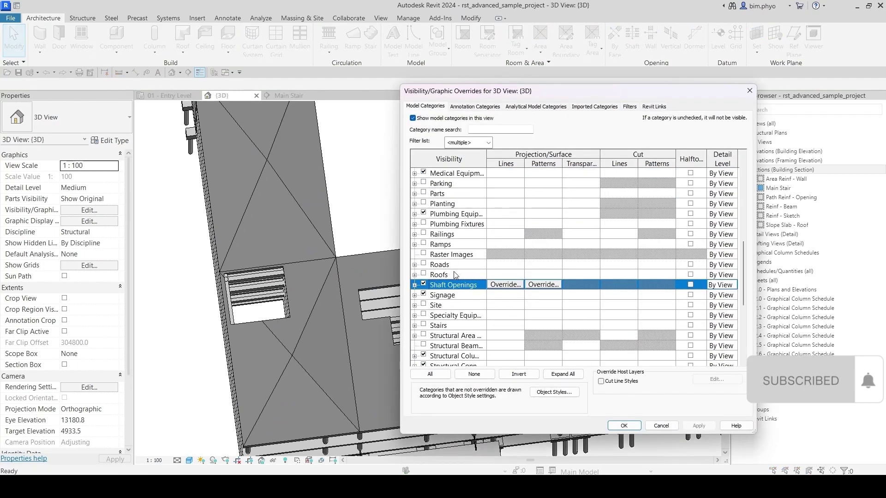
pyautogui.click(424, 284)
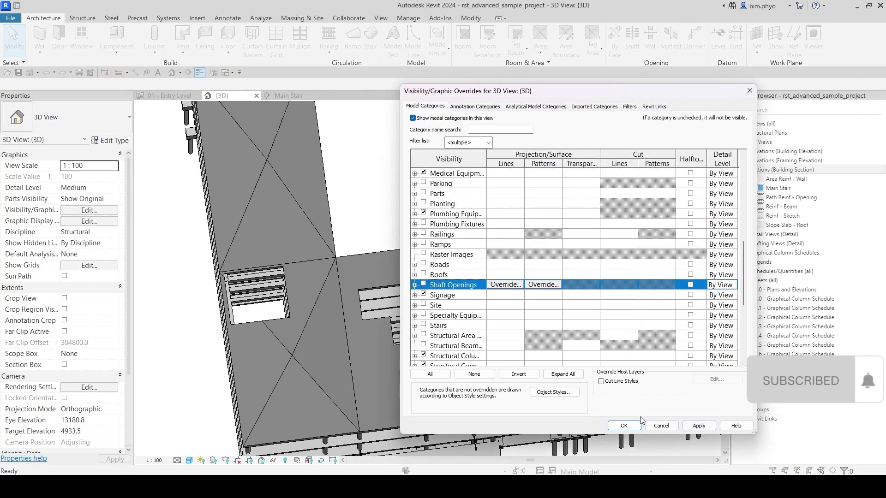
pyautogui.click(623, 425)
pyautogui.scroll(-4, 346, 271)
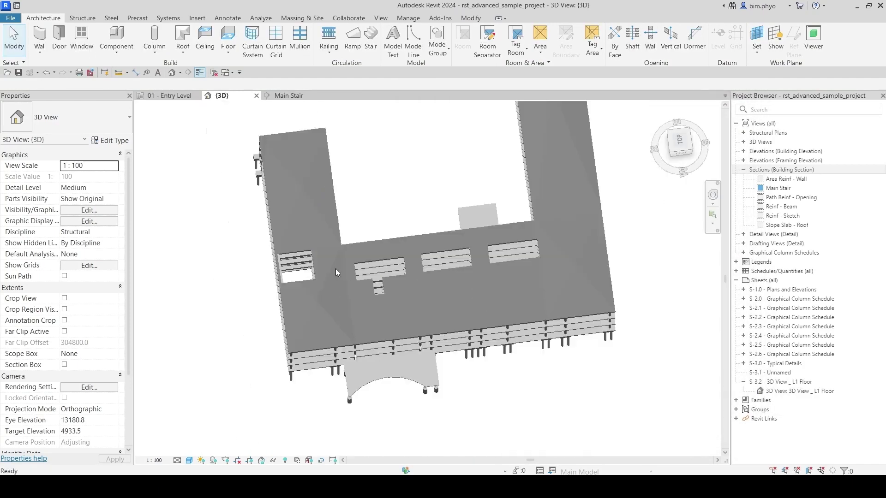
pyautogui.moveTo(336, 268)
pyautogui.keyDown('shift'); pyautogui.mouseDown(button='middle')
pyautogui.moveTo(607, 190)
pyautogui.moveTo(484, 243)
pyautogui.mouseUp(button='middle'); pyautogui.keyUp('shift')
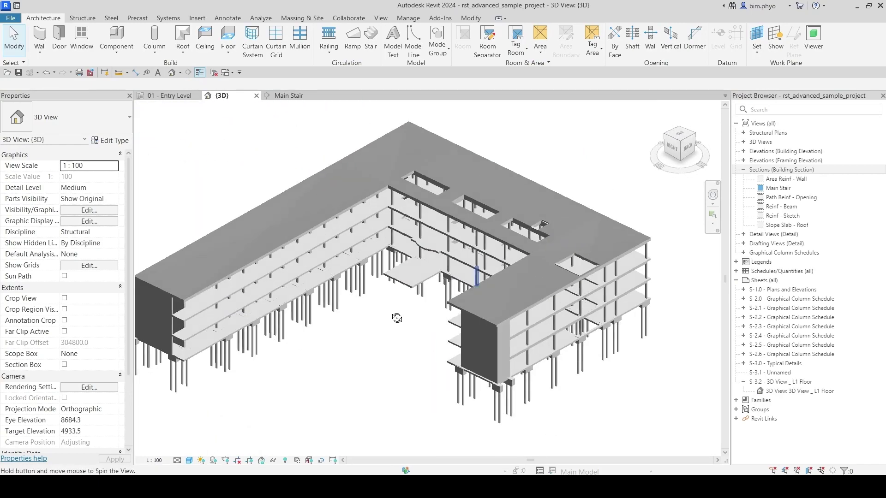
pyautogui.scroll(6, 601, 253)
# - Turn Shaft Openings back on in VG and select the shaft opening through the roof
pyautogui.press('Escape')
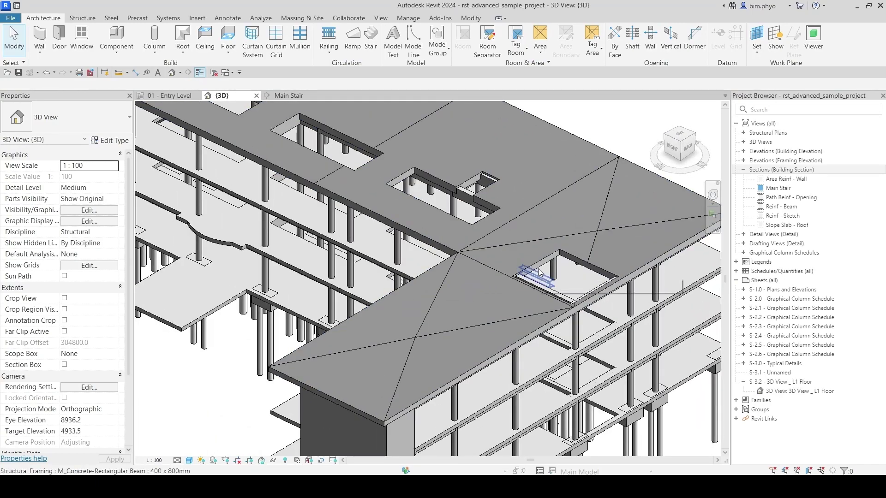
pyautogui.press('v')
pyautogui.press('g')
pyautogui.click(439, 265)
pyautogui.press('w')
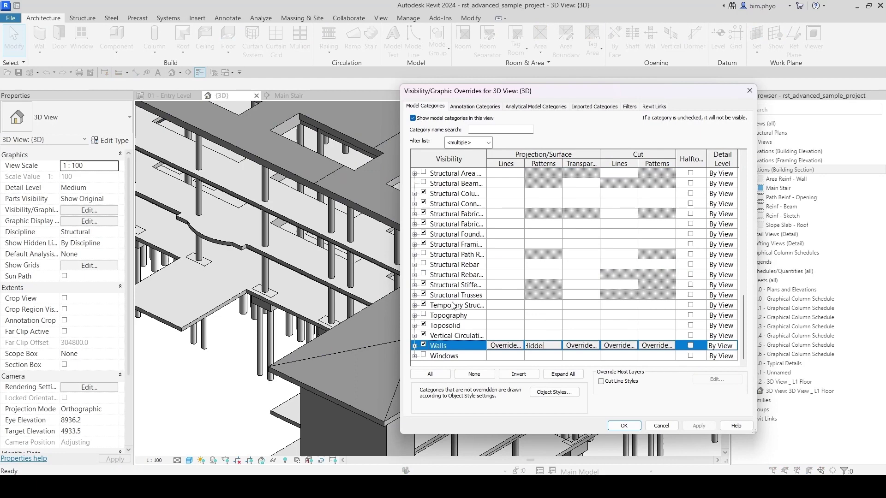
pyautogui.scroll(2, 454, 285)
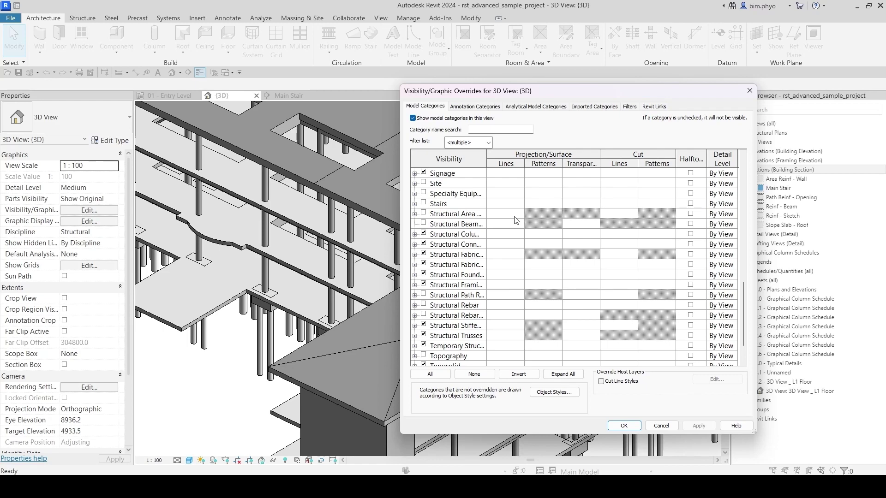
pyautogui.click(458, 283)
pyautogui.scroll(3, 444, 277)
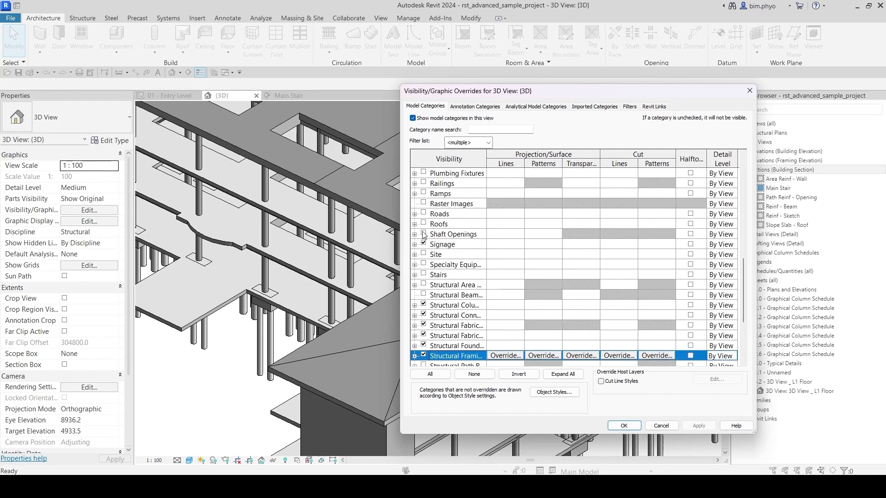
pyautogui.click(424, 235)
pyautogui.click(623, 426)
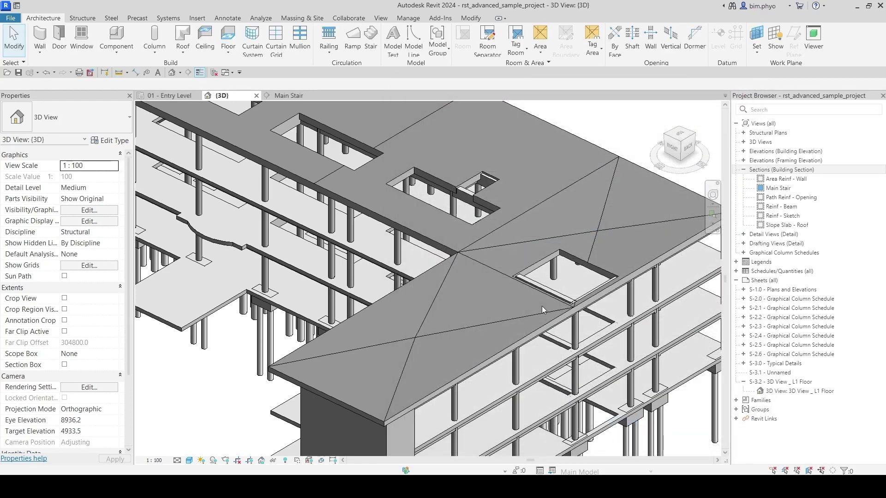
pyautogui.click(546, 264)
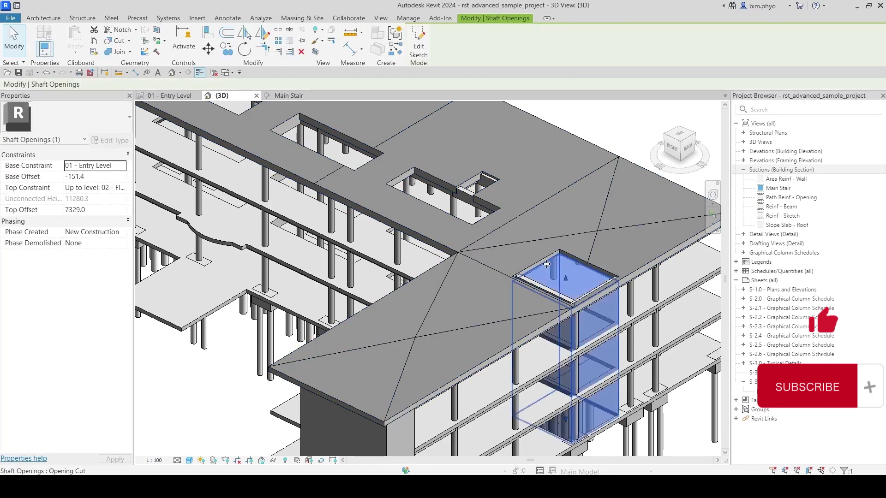
pyautogui.press('Escape')
pyautogui.click(536, 228)
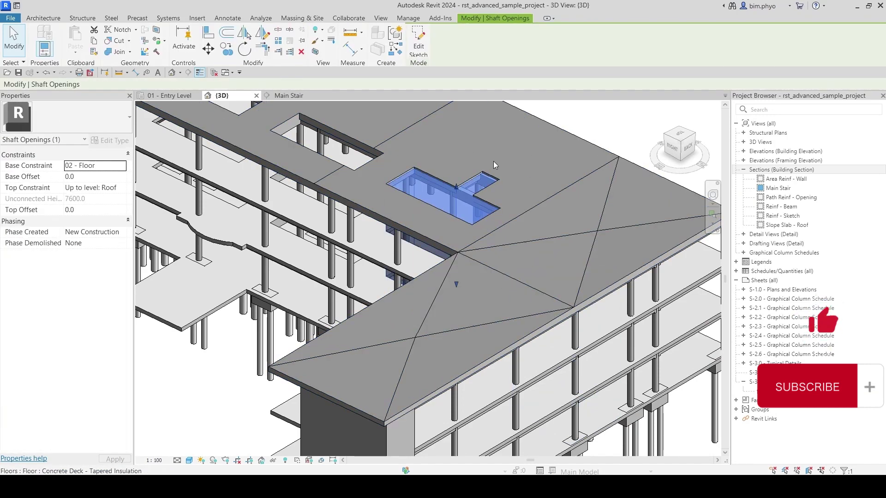
pyautogui.scroll(1, 493, 161)
# - Delete the T notch lines, rejoin the boundary into a rectangular corner, and finish the sketch
pyautogui.click(418, 45)
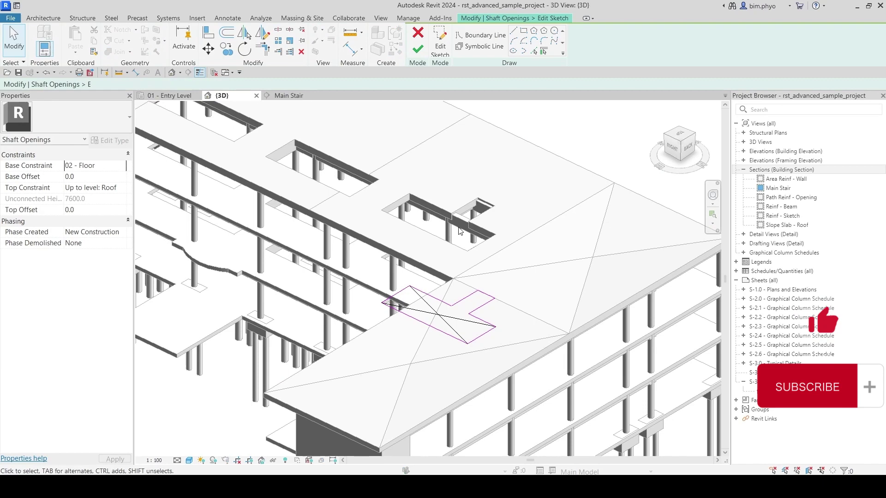
pyautogui.scroll(3, 450, 277)
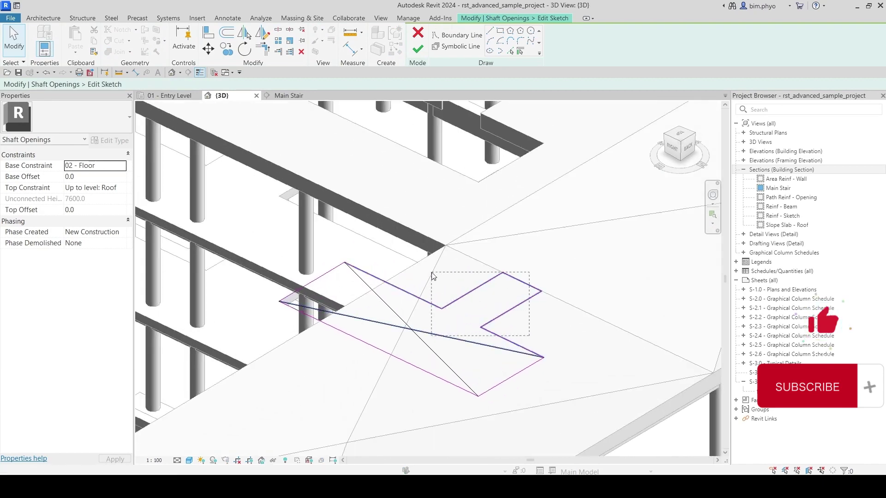
pyautogui.moveTo(523, 325); pyautogui.dragTo(450, 286)
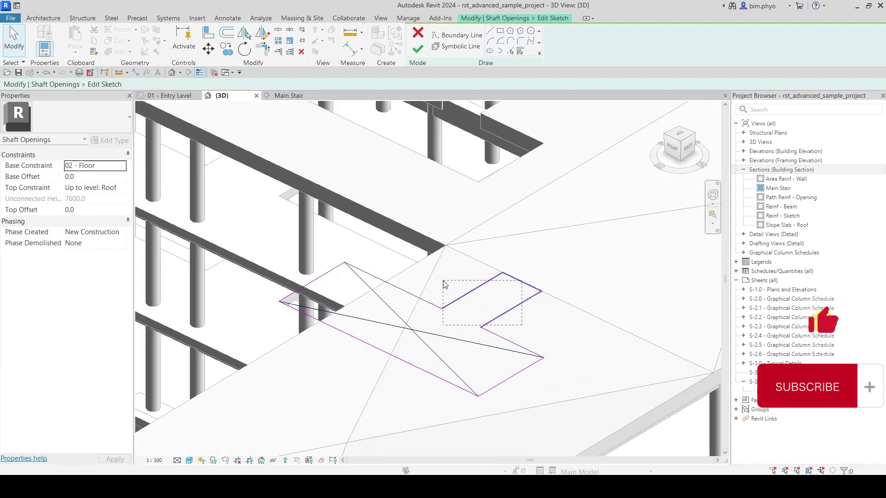
pyautogui.press('Delete')
pyautogui.click(474, 326)
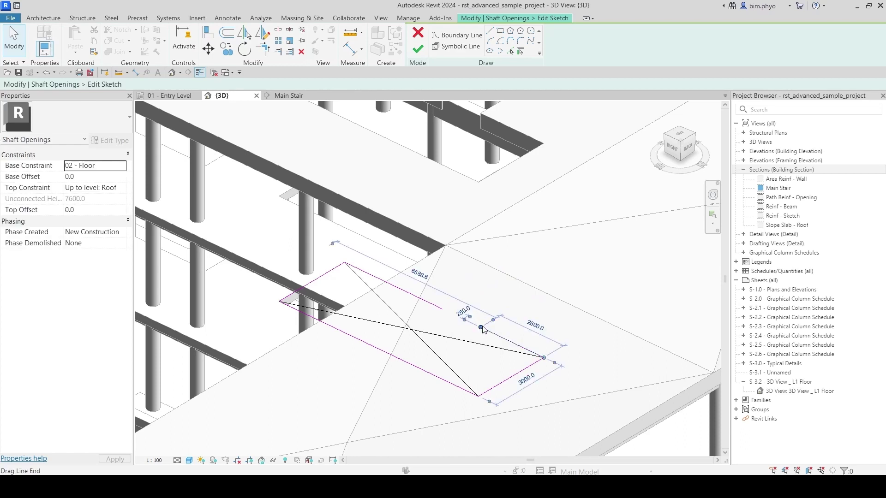
pyautogui.press('Escape')
pyautogui.write('tr')
pyautogui.click(429, 309)
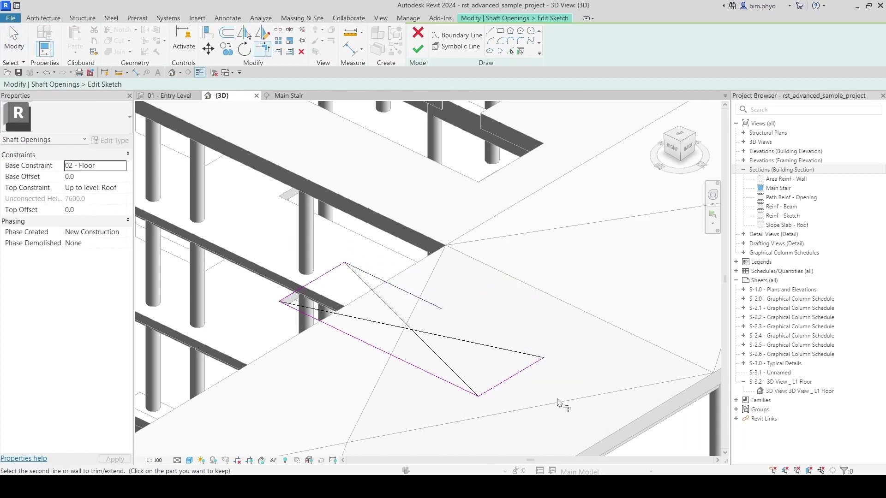
pyautogui.click(532, 377)
pyautogui.press('Escape')
pyautogui.press('Escape')
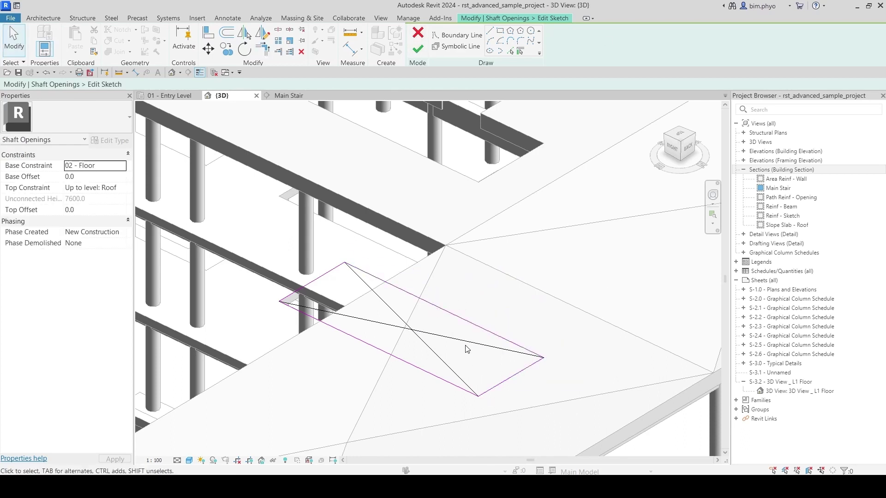
pyautogui.click(378, 323)
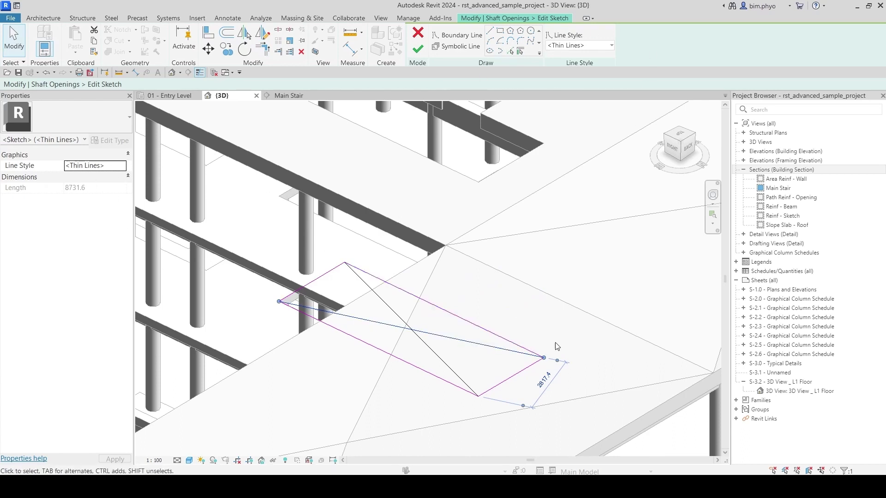
pyautogui.press('Escape')
pyautogui.click(418, 49)
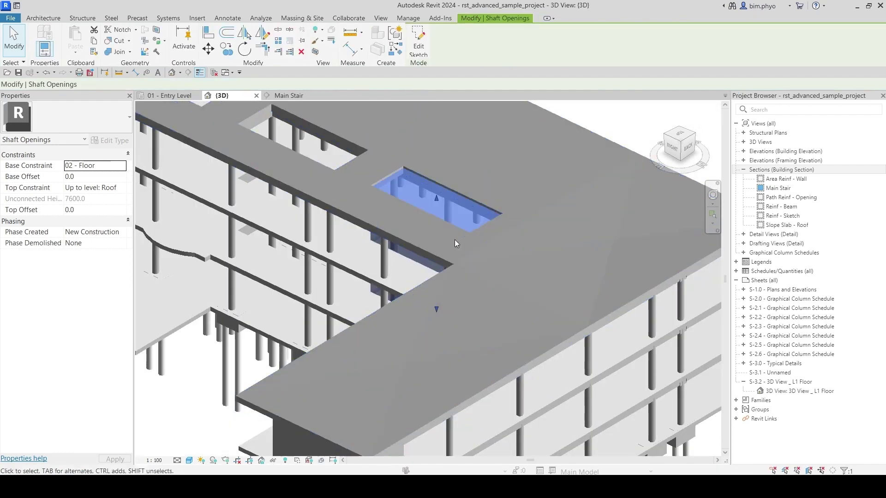
# - Open the 02 - Floor structural plan, centre the shaft opening, and select it
pyautogui.click(744, 133)
pyautogui.click(781, 160)
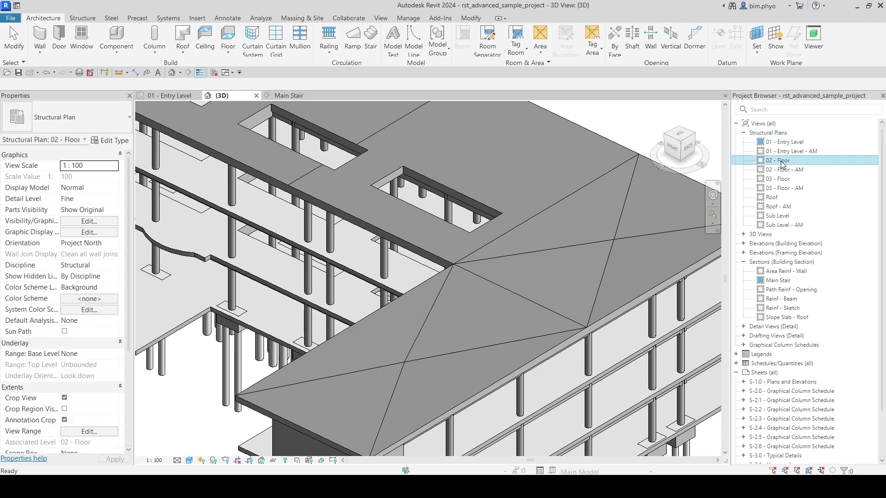
pyautogui.doubleClick(781, 160)
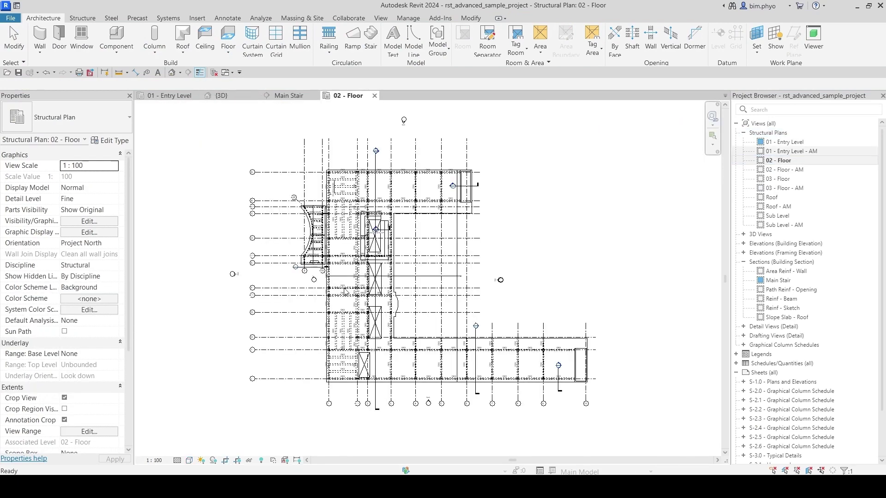
pyautogui.scroll(5, 388, 380)
pyautogui.scroll(2, 388, 380)
pyautogui.scroll(2, 391, 277)
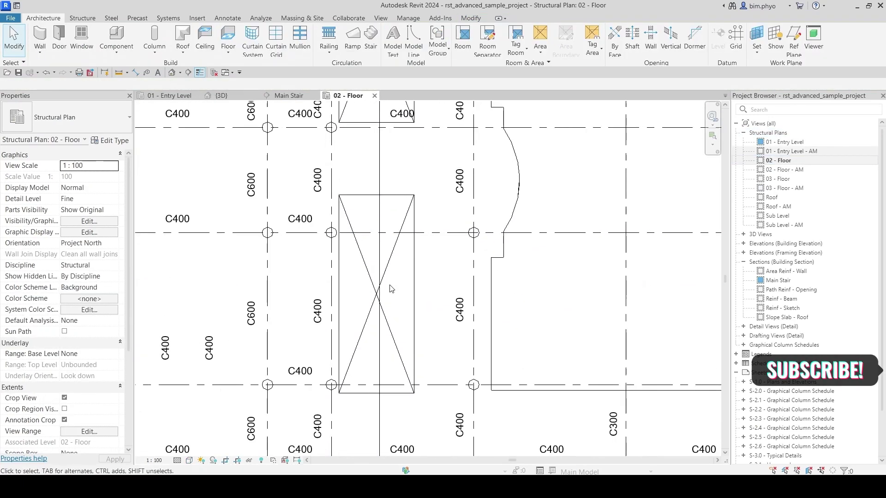
pyautogui.click(389, 264)
pyautogui.moveTo(389, 264); pyautogui.dragTo(419, 233, button='middle')
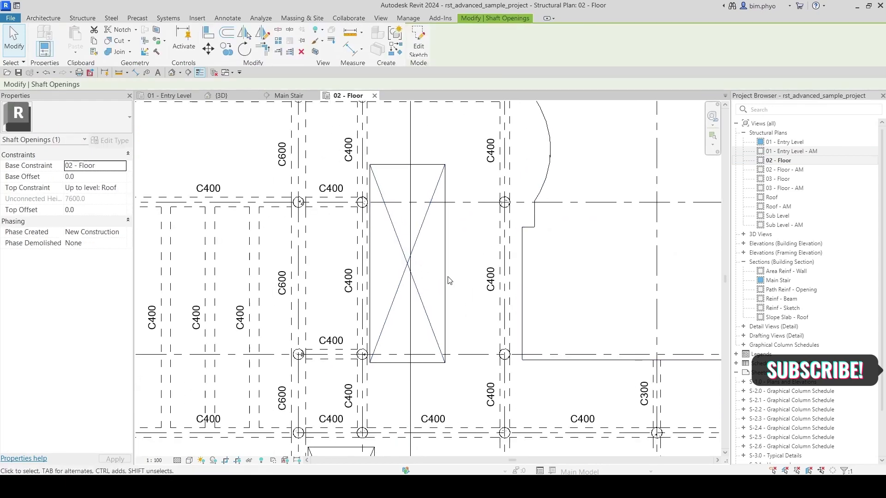
pyautogui.click(427, 232)
pyautogui.click(422, 229)
# - Delete both X diagonals from the shaft sketch, finish, and reselect the opening
pyautogui.click(418, 46)
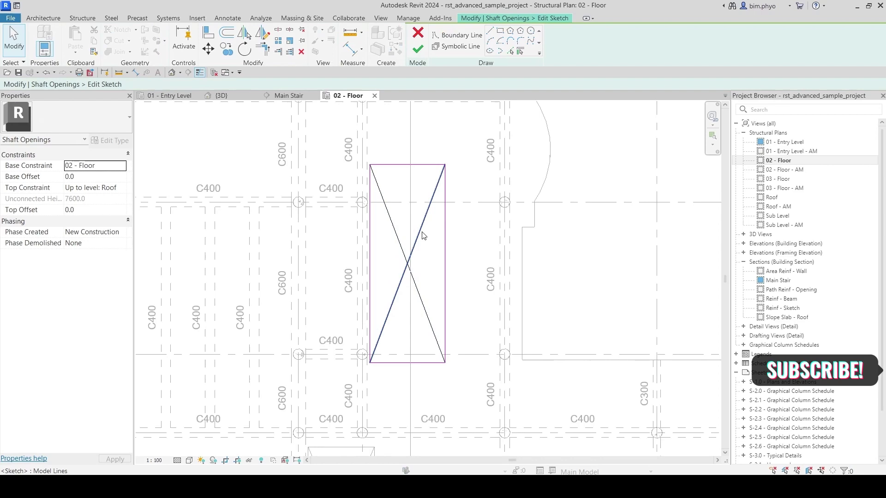
pyautogui.click(423, 239)
pyautogui.press('Delete')
pyautogui.click(403, 241)
pyautogui.press('Delete')
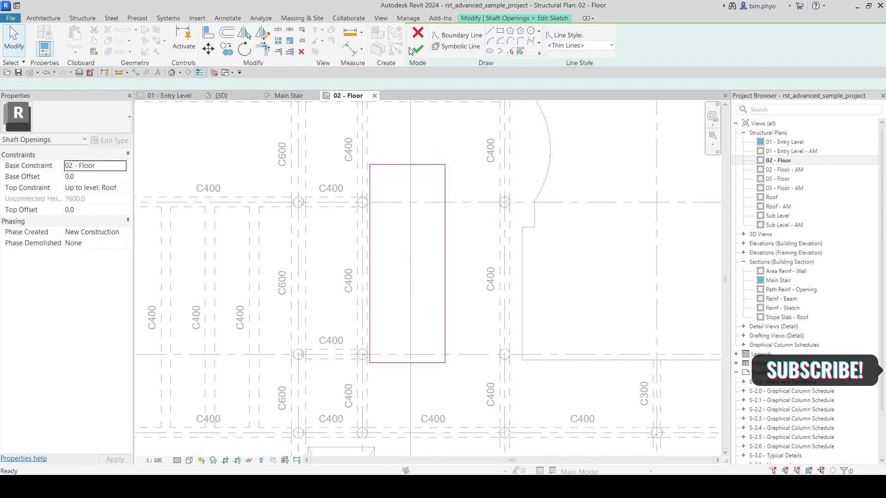
pyautogui.click(418, 49)
pyautogui.click(518, 296)
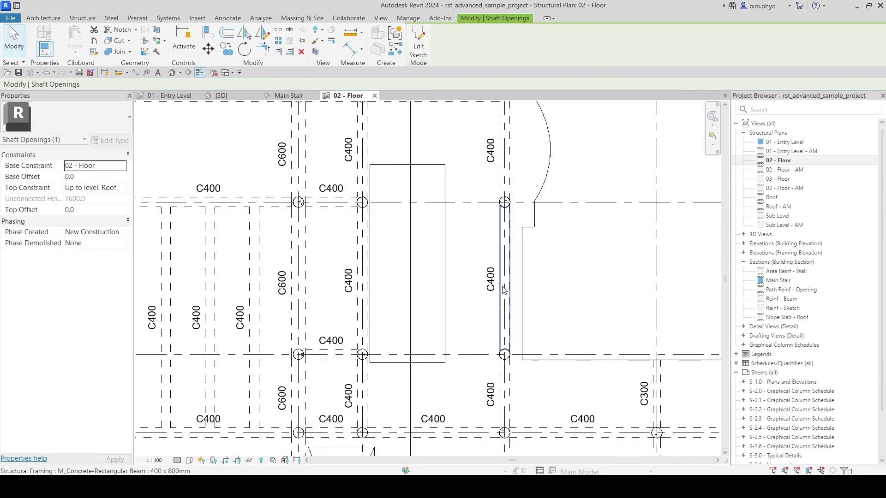
pyautogui.click(447, 232)
# - Draw two corner-to-corner symbolic lines across the rectangle and finish the sketch
pyautogui.click(418, 46)
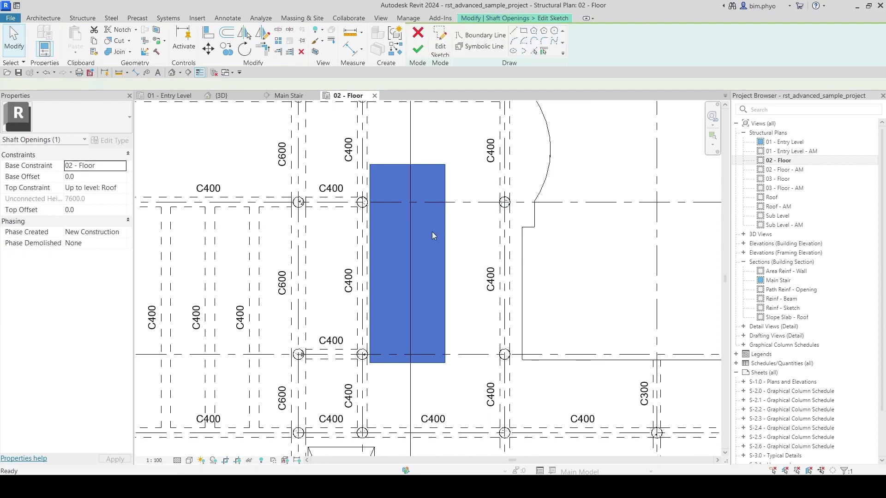
pyautogui.click(460, 46)
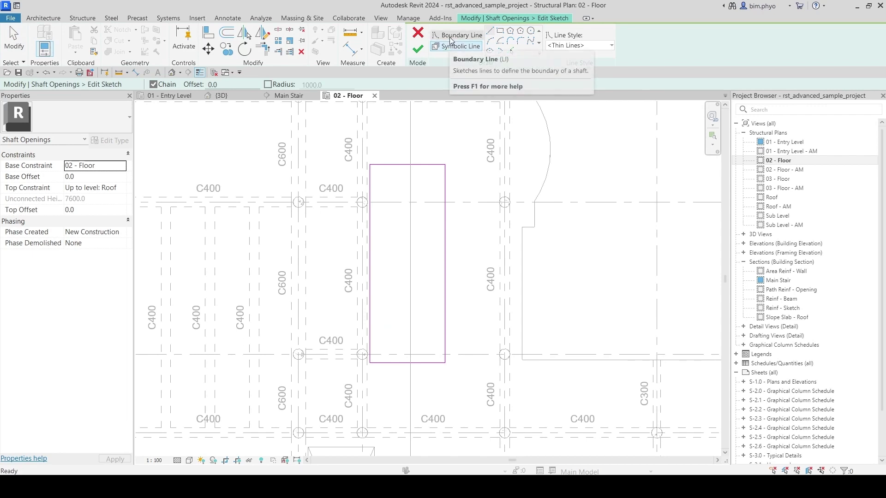
pyautogui.click(489, 32)
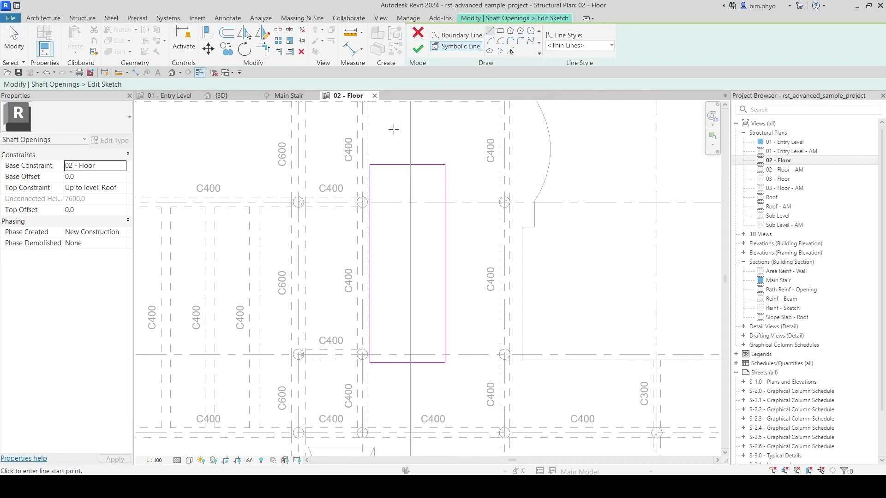
pyautogui.click(370, 165)
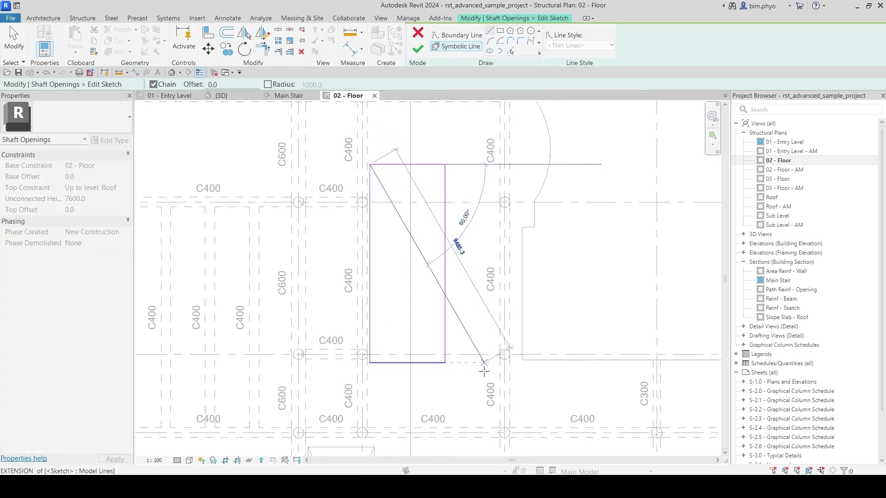
pyautogui.click(444, 361)
pyautogui.click(372, 361)
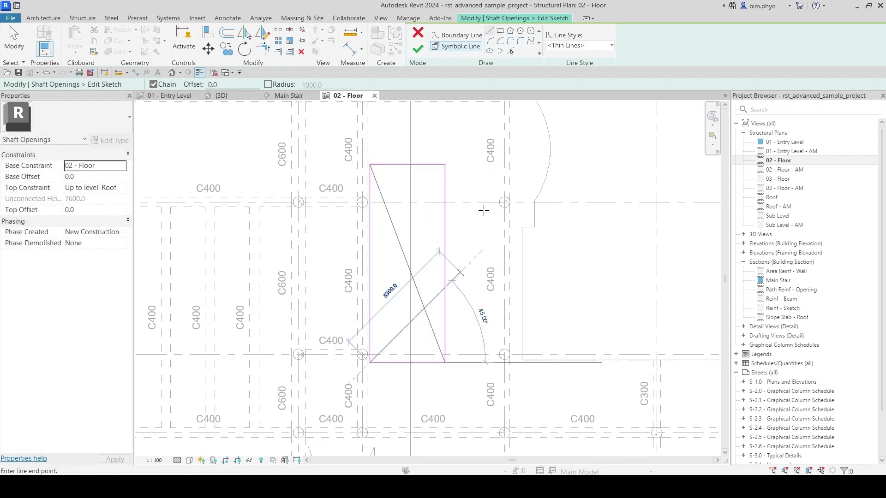
pyautogui.click(445, 165)
pyautogui.press('Escape')
pyautogui.press('Escape')
pyautogui.click(418, 47)
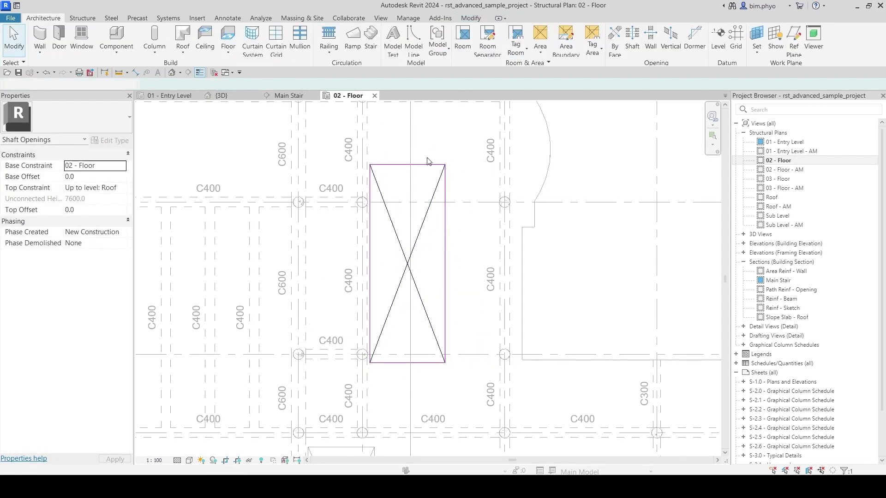
# - Check the finished shaft in the {3D} view and the 01 - Entry Level plan
pyautogui.click(433, 163)
pyautogui.scroll(-2, 448, 227)
pyautogui.press('Escape')
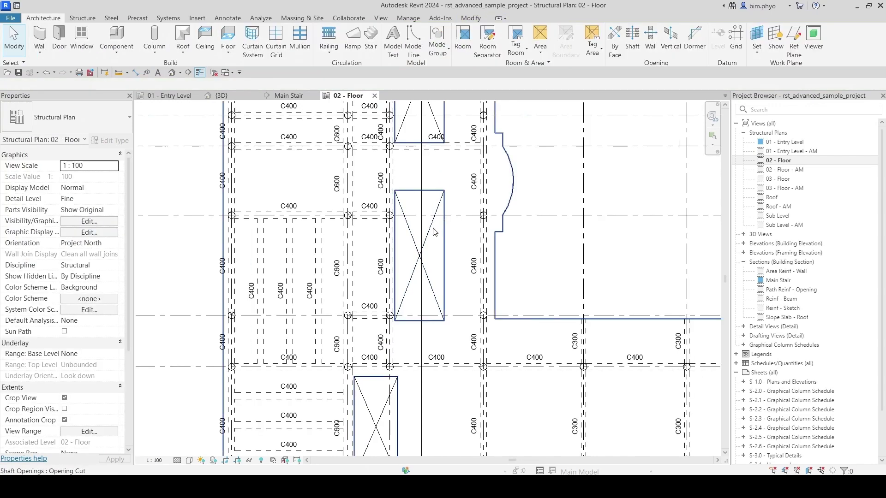
pyautogui.scroll(-2, 448, 227)
pyautogui.scroll(-2, 416, 263)
pyautogui.scroll(2, 389, 274)
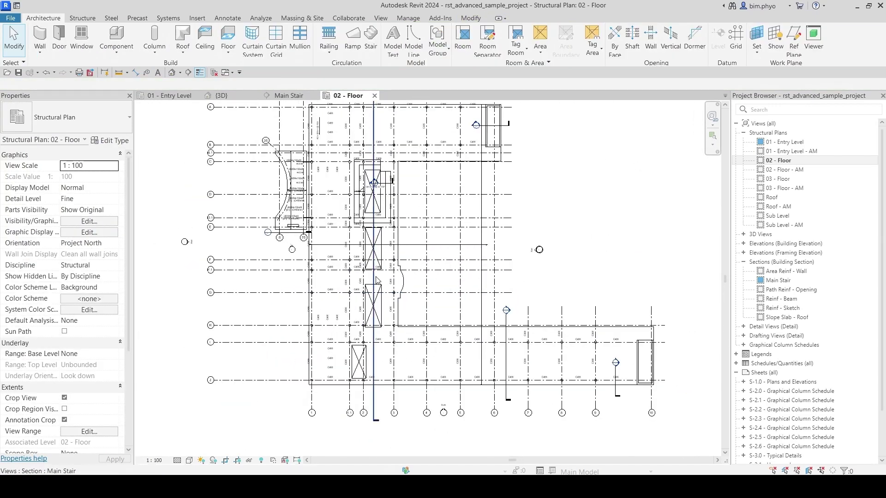
pyautogui.scroll(2, 380, 257)
pyautogui.scroll(2, 389, 254)
pyautogui.scroll(-3, 388, 253)
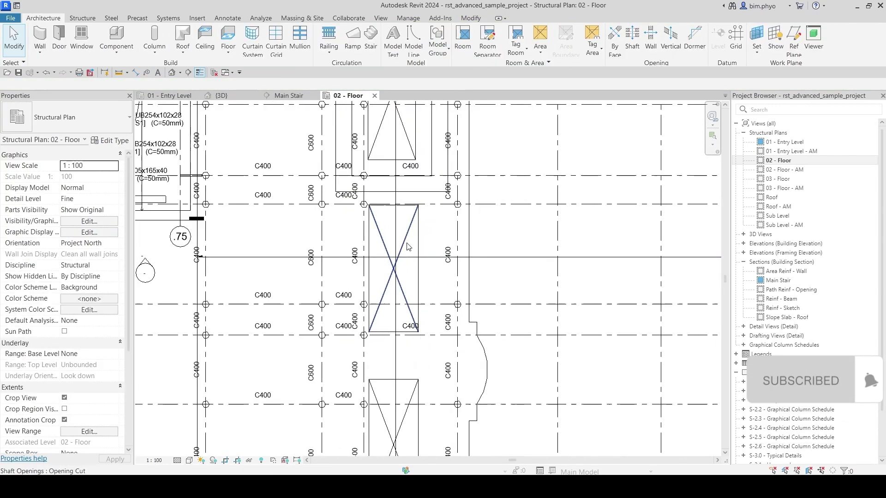
pyautogui.click(222, 96)
pyautogui.scroll(2, 531, 226)
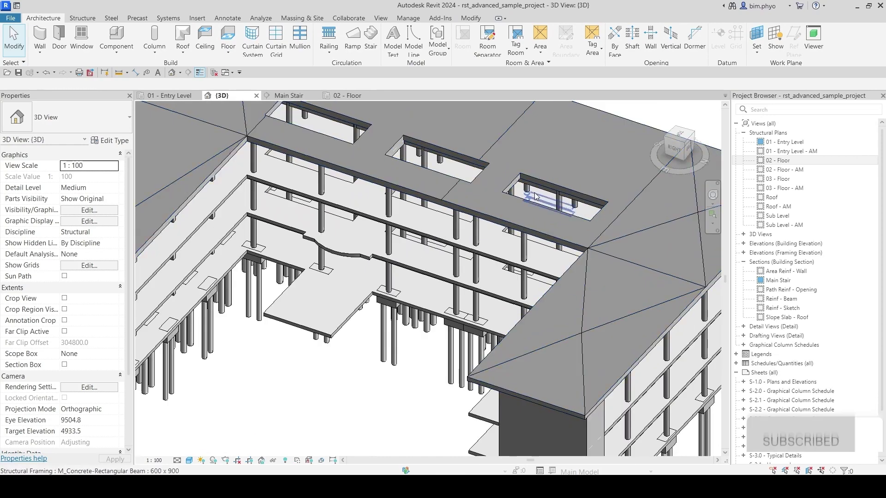
pyautogui.click(290, 95)
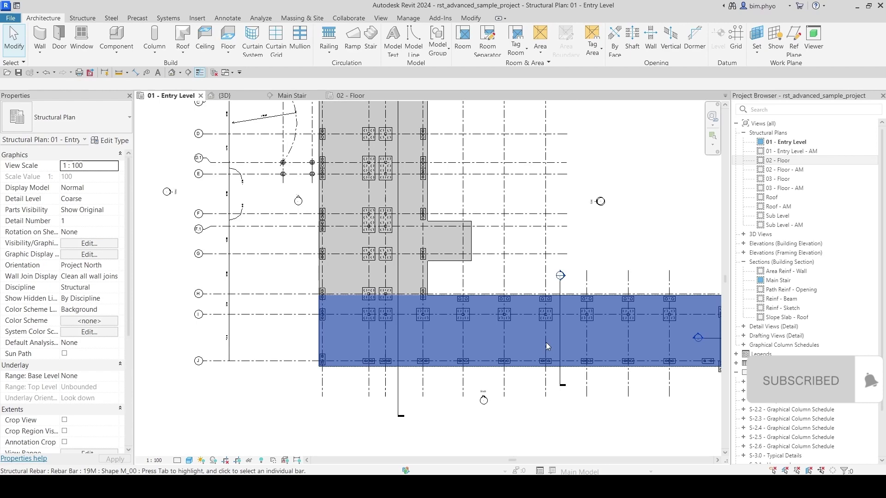
pyautogui.moveTo(471, 183); pyautogui.dragTo(459, 209, button='middle')
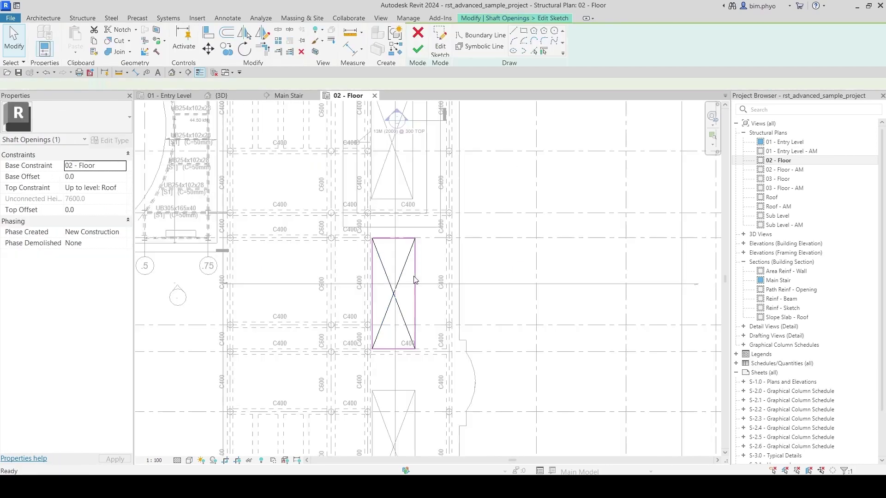
# - Confirm the X symbolic lines use Thin Lines and finish the shaft opening sketch
pyautogui.moveTo(367, 236); pyautogui.dragTo(419, 353)
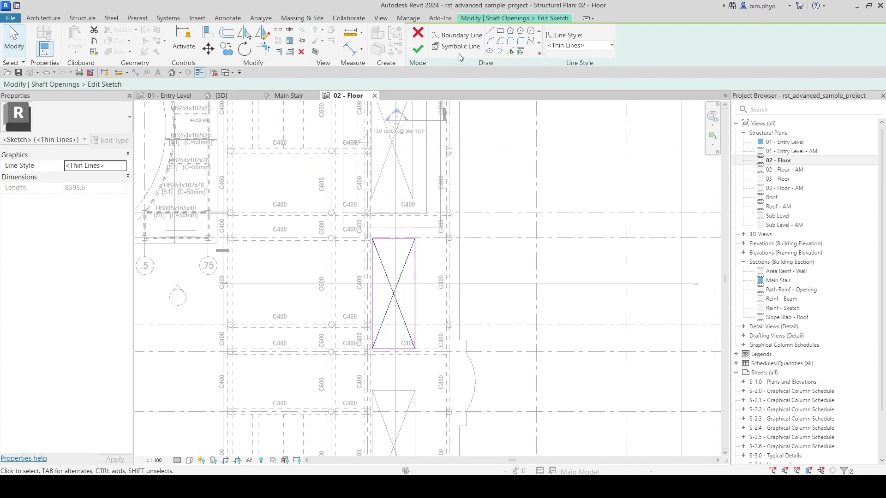
pyautogui.click(418, 49)
pyautogui.scroll(-2, 519, 287)
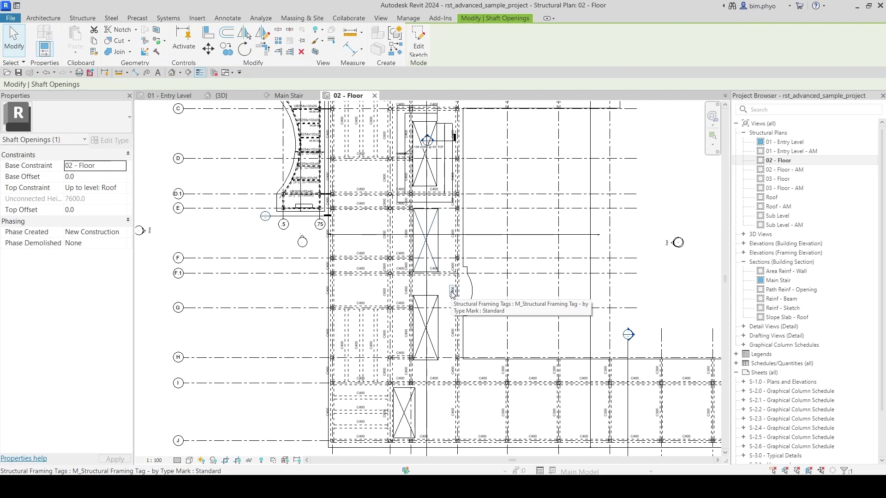
# - Orbit the {3D} view to see the shaft cut through the roof, then deselect it
pyautogui.click(221, 96)
pyautogui.scroll(-3, 340, 263)
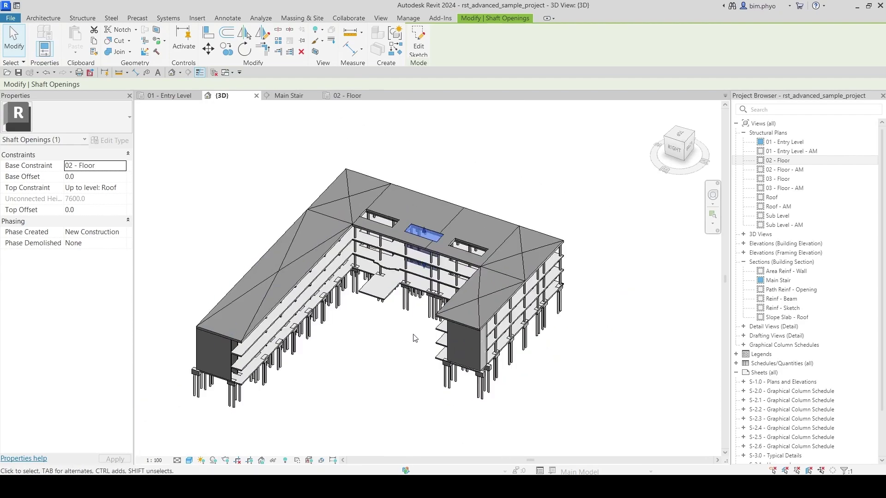
pyautogui.moveTo(413, 331)
pyautogui.keyDown('shift'); pyautogui.mouseDown(button='middle')
pyautogui.moveTo(604, 350)
pyautogui.moveTo(473, 302)
pyautogui.moveTo(454, 230)
pyautogui.mouseUp(button='middle'); pyautogui.keyUp('shift')
pyautogui.scroll(2, 431, 255)
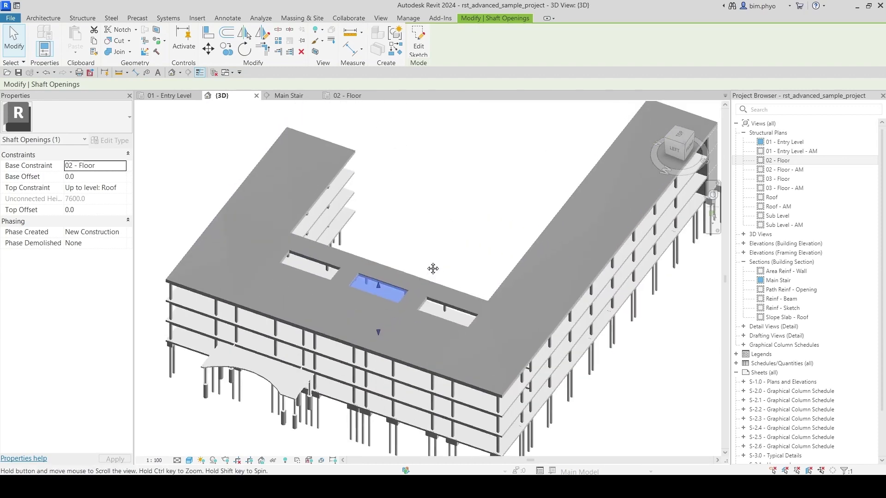
pyautogui.press('Escape')
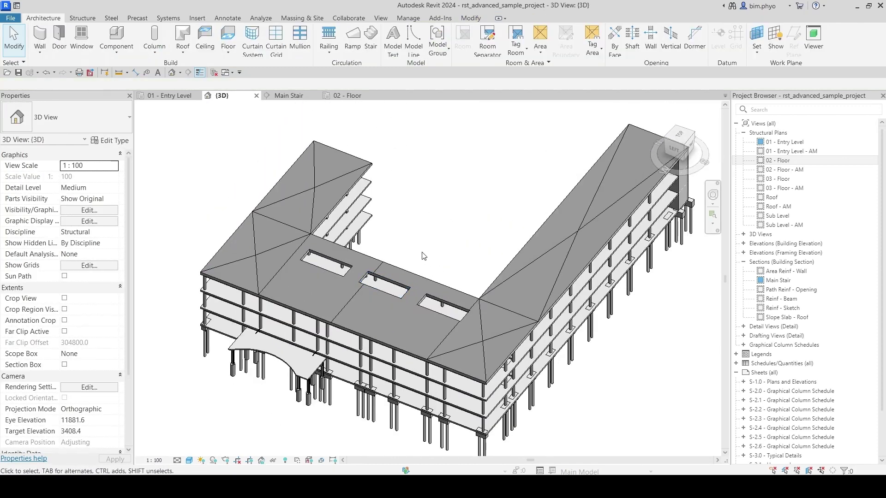